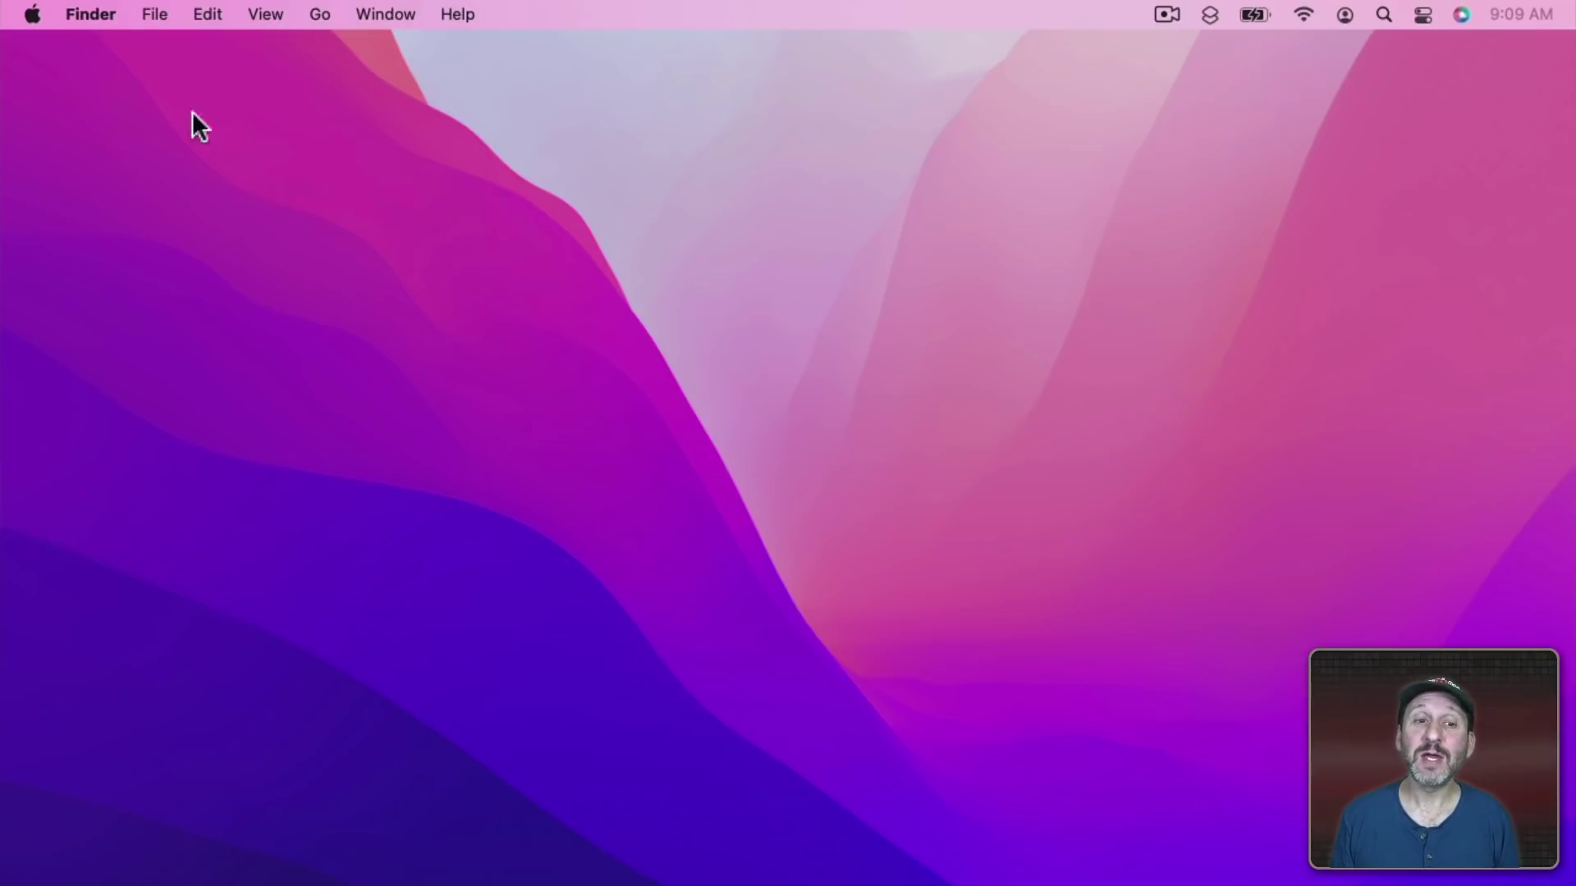
Step: Open the Focus tab of Notifications & Focus in System Preferences
{"action": "left_click", "coordinate": [32, 14]}
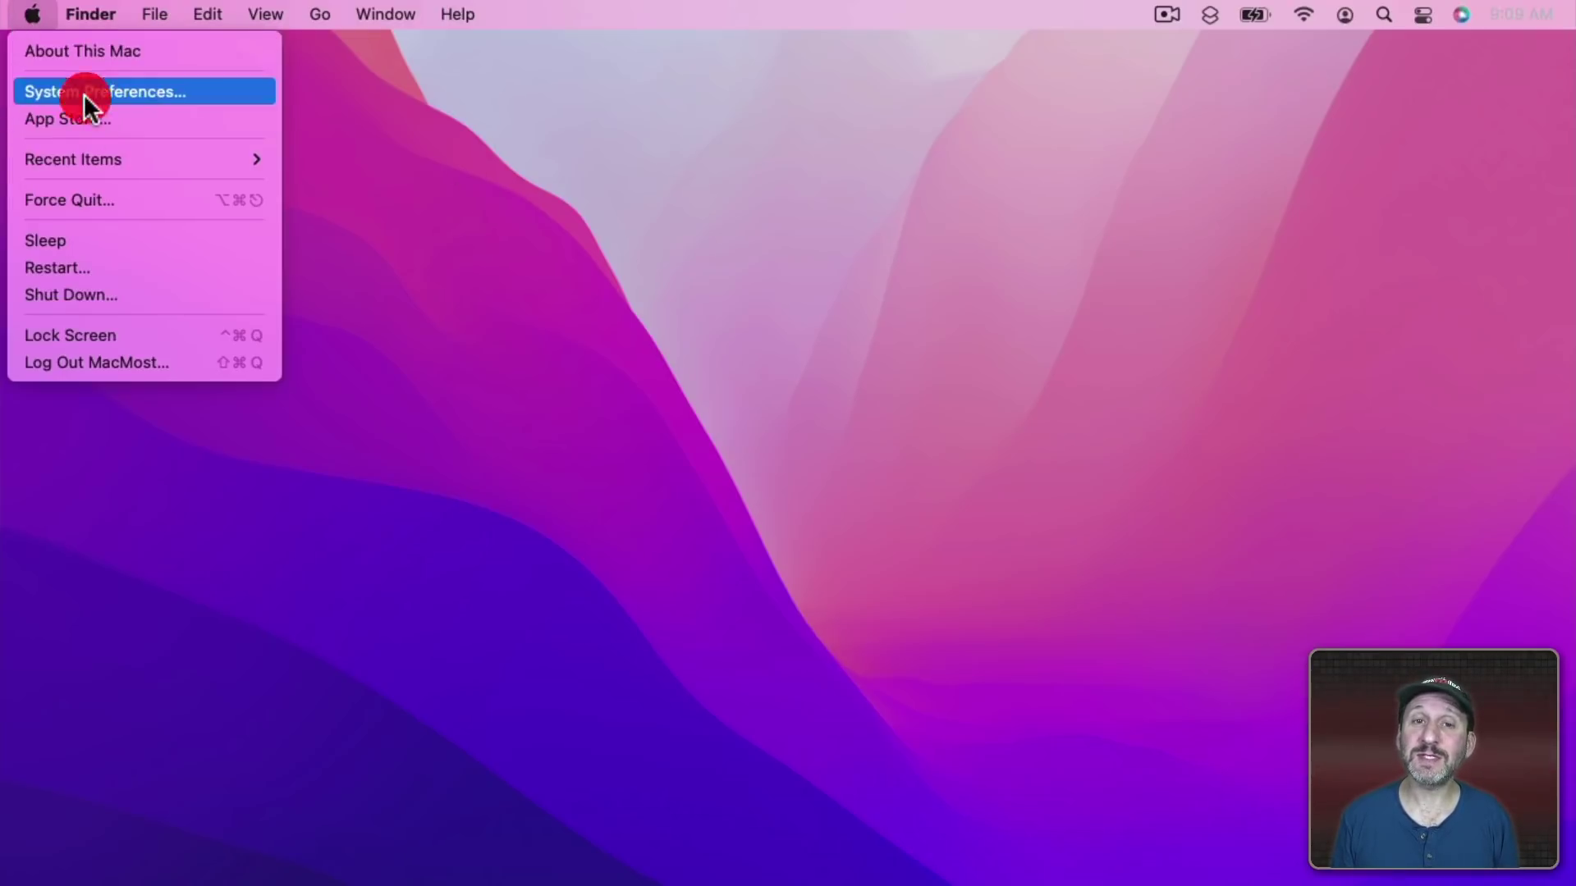
{"action": "left_click", "coordinate": [84, 94]}
{"action": "left_click", "coordinate": [1213, 279]}
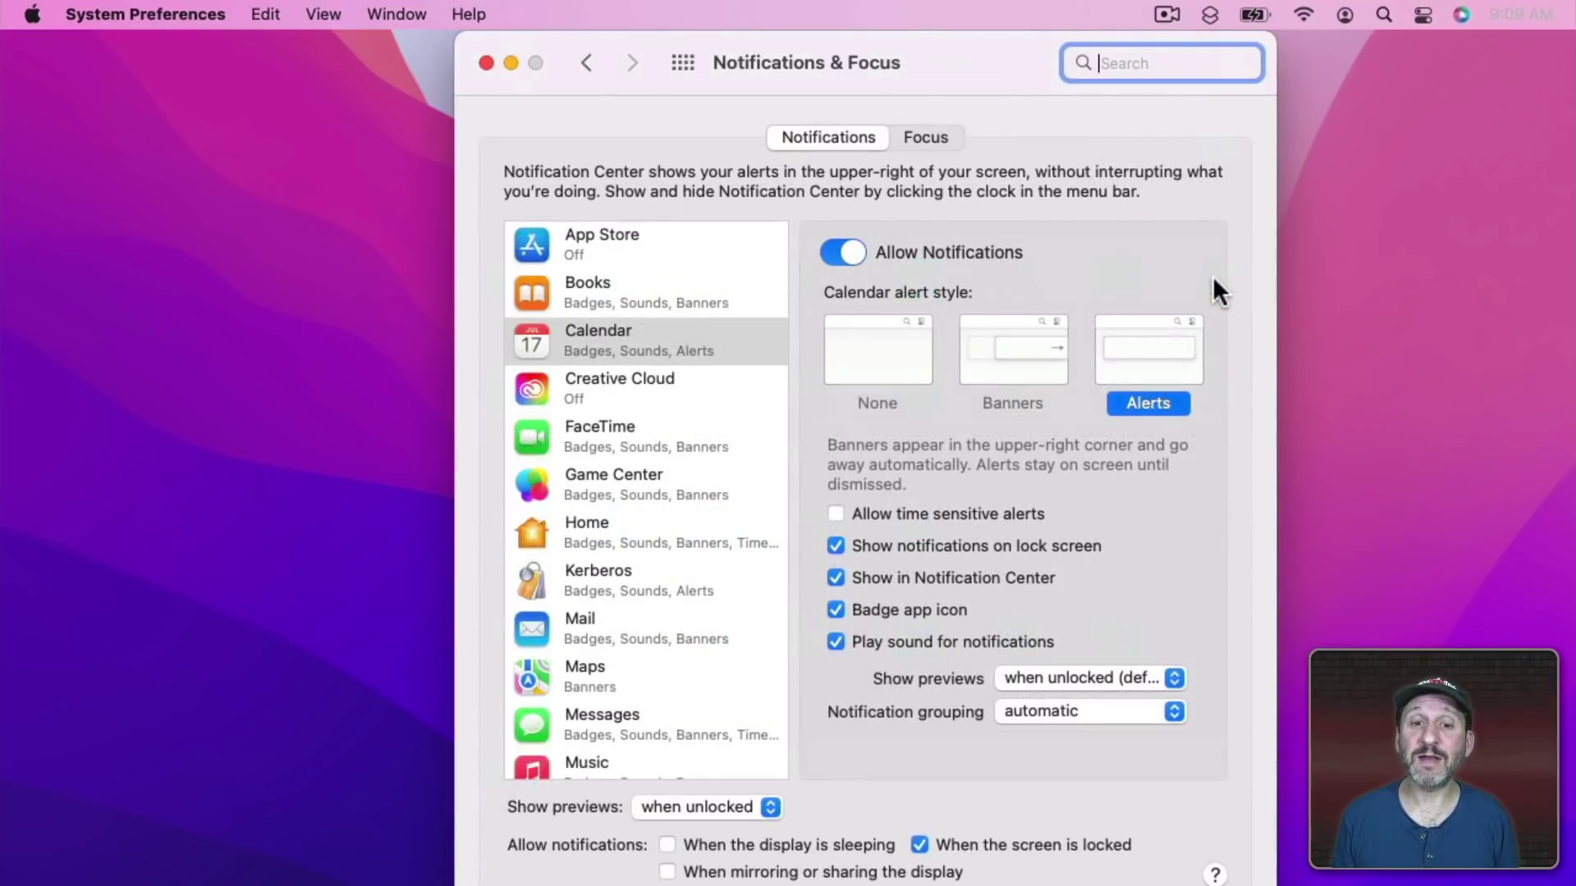
{"action": "left_click", "coordinate": [922, 134]}
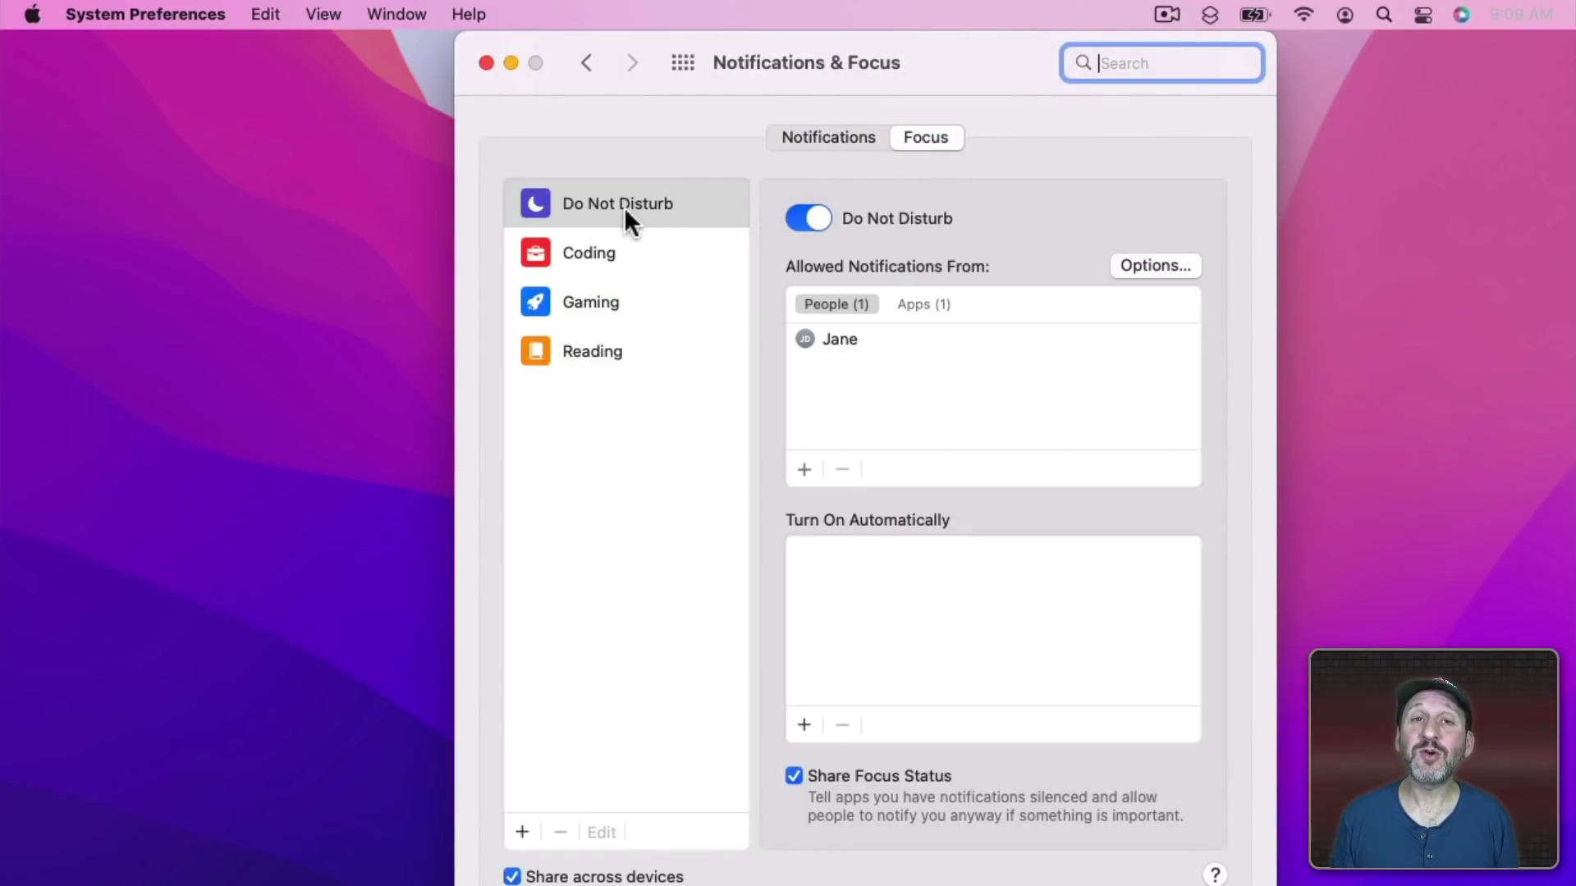
Step: Preview the Focus kinds that can be added, then show which apps may notify during Coding
{"action": "left_click", "coordinate": [523, 829]}
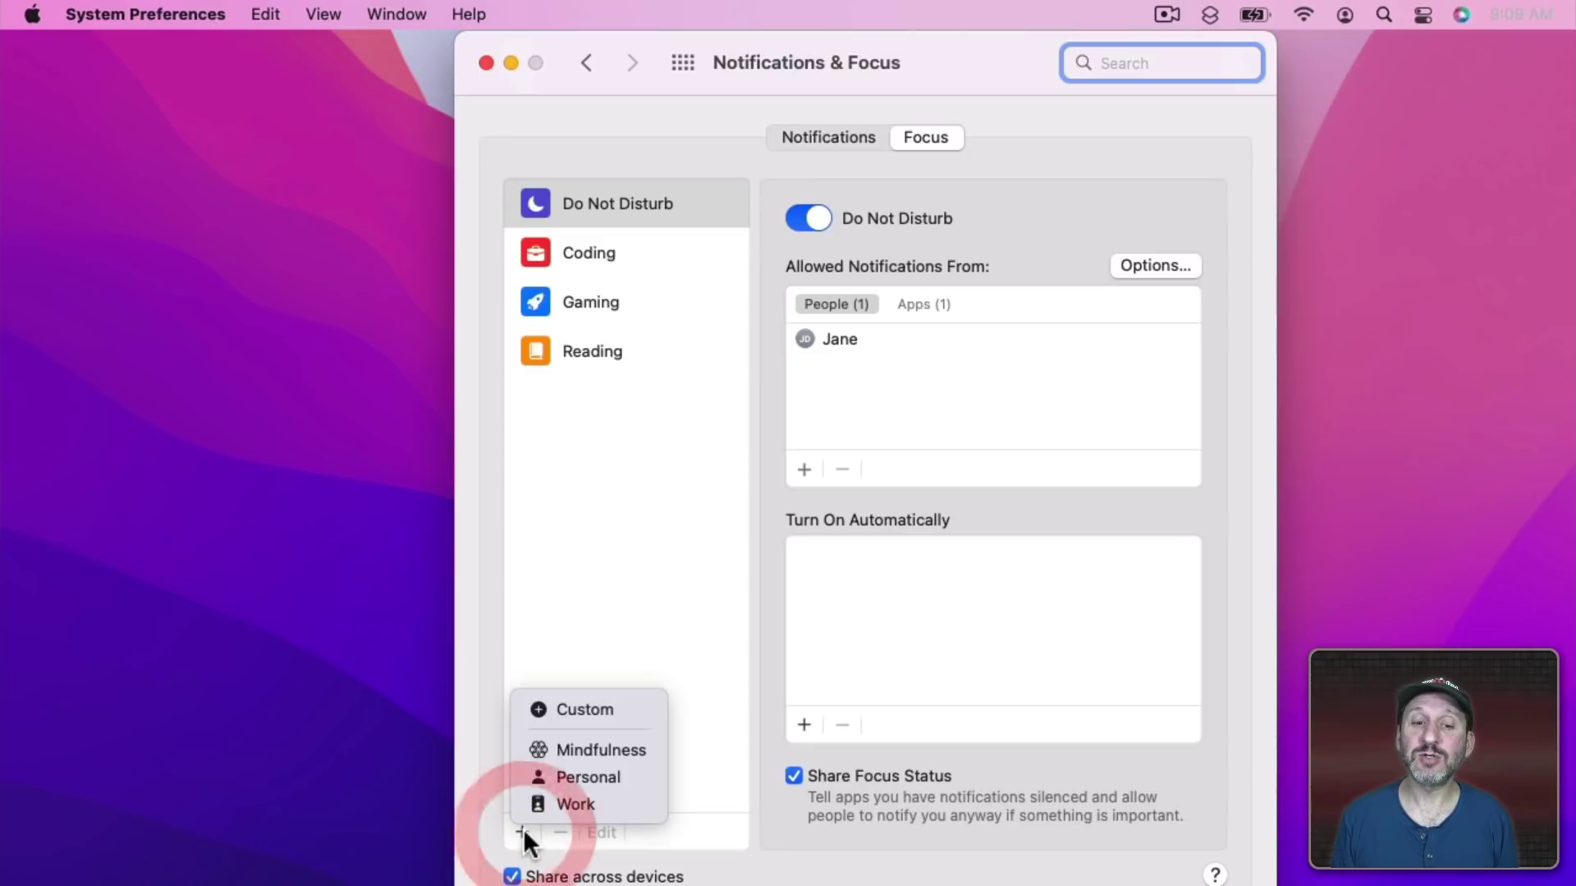
{"action": "left_click", "coordinate": [557, 620]}
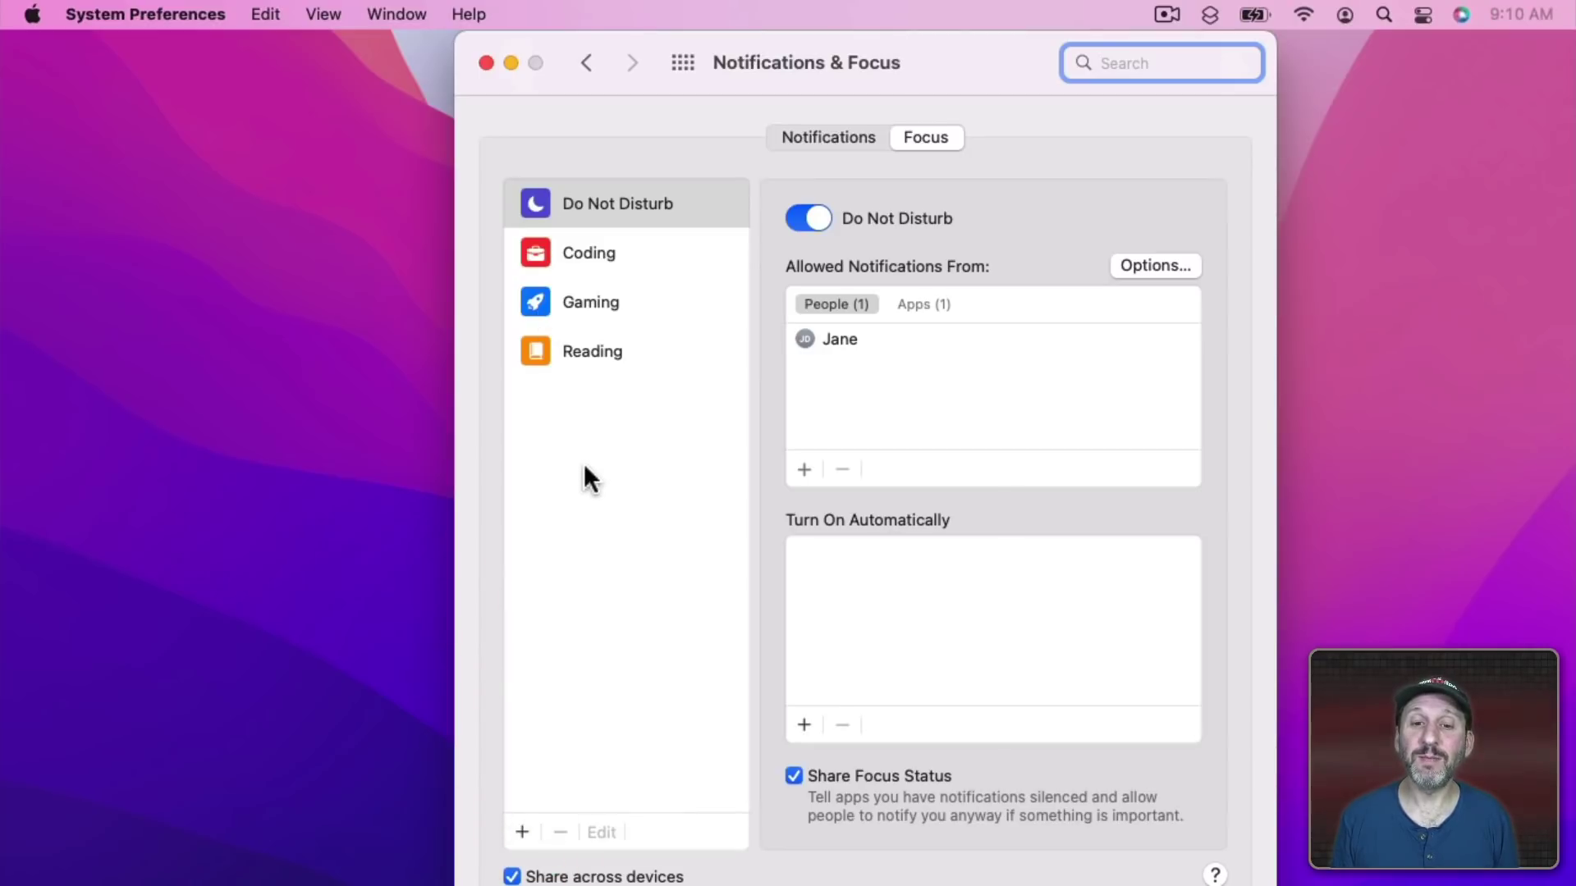
{"action": "left_click", "coordinate": [623, 254]}
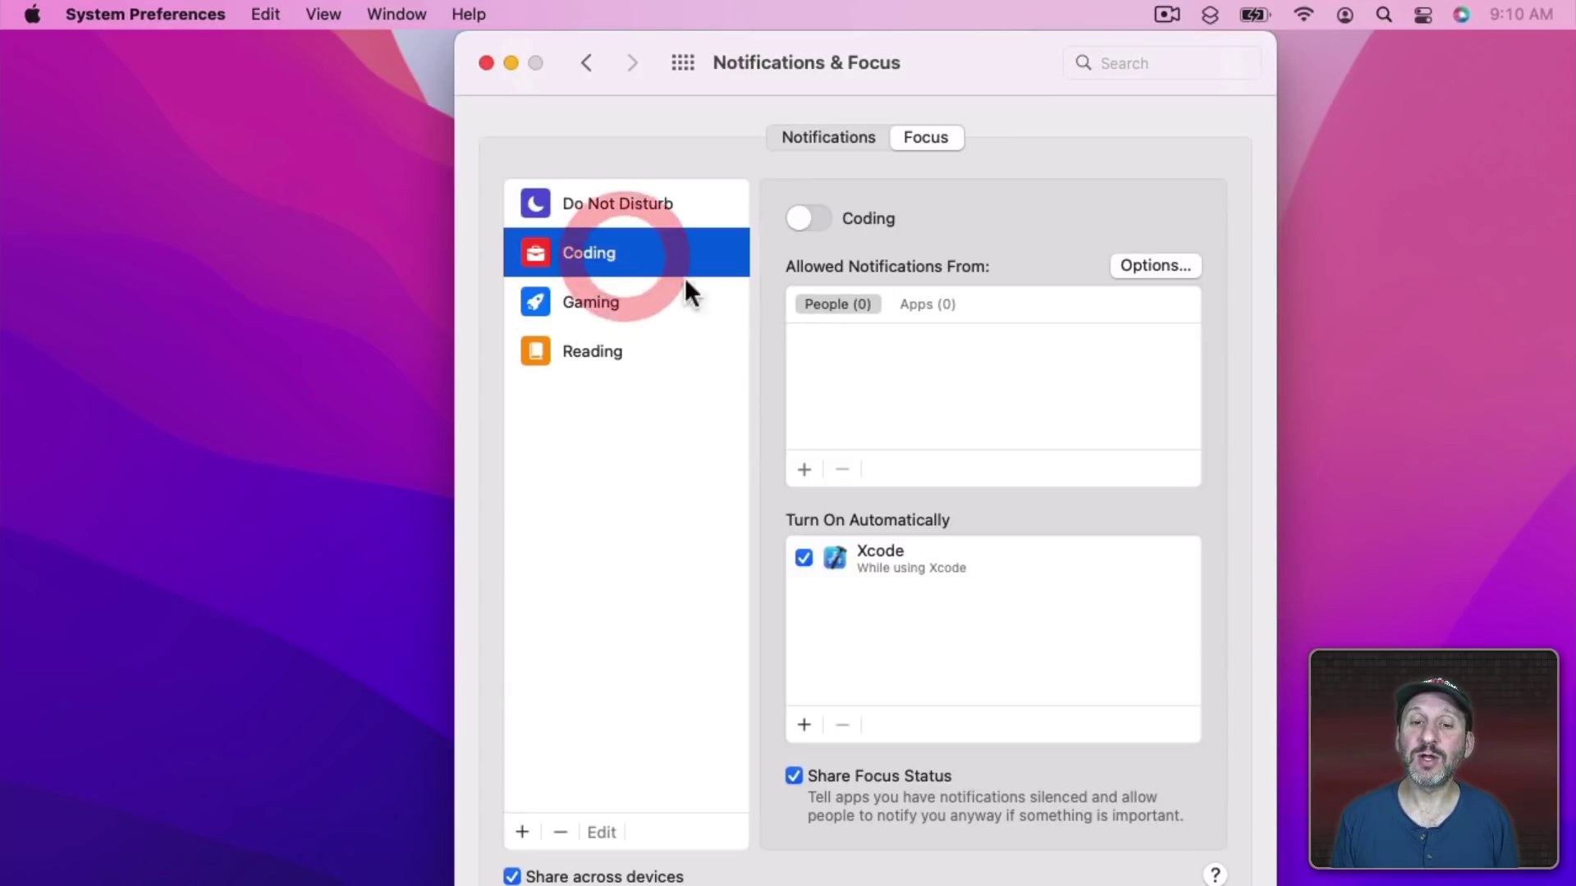
{"action": "left_click", "coordinate": [923, 304]}
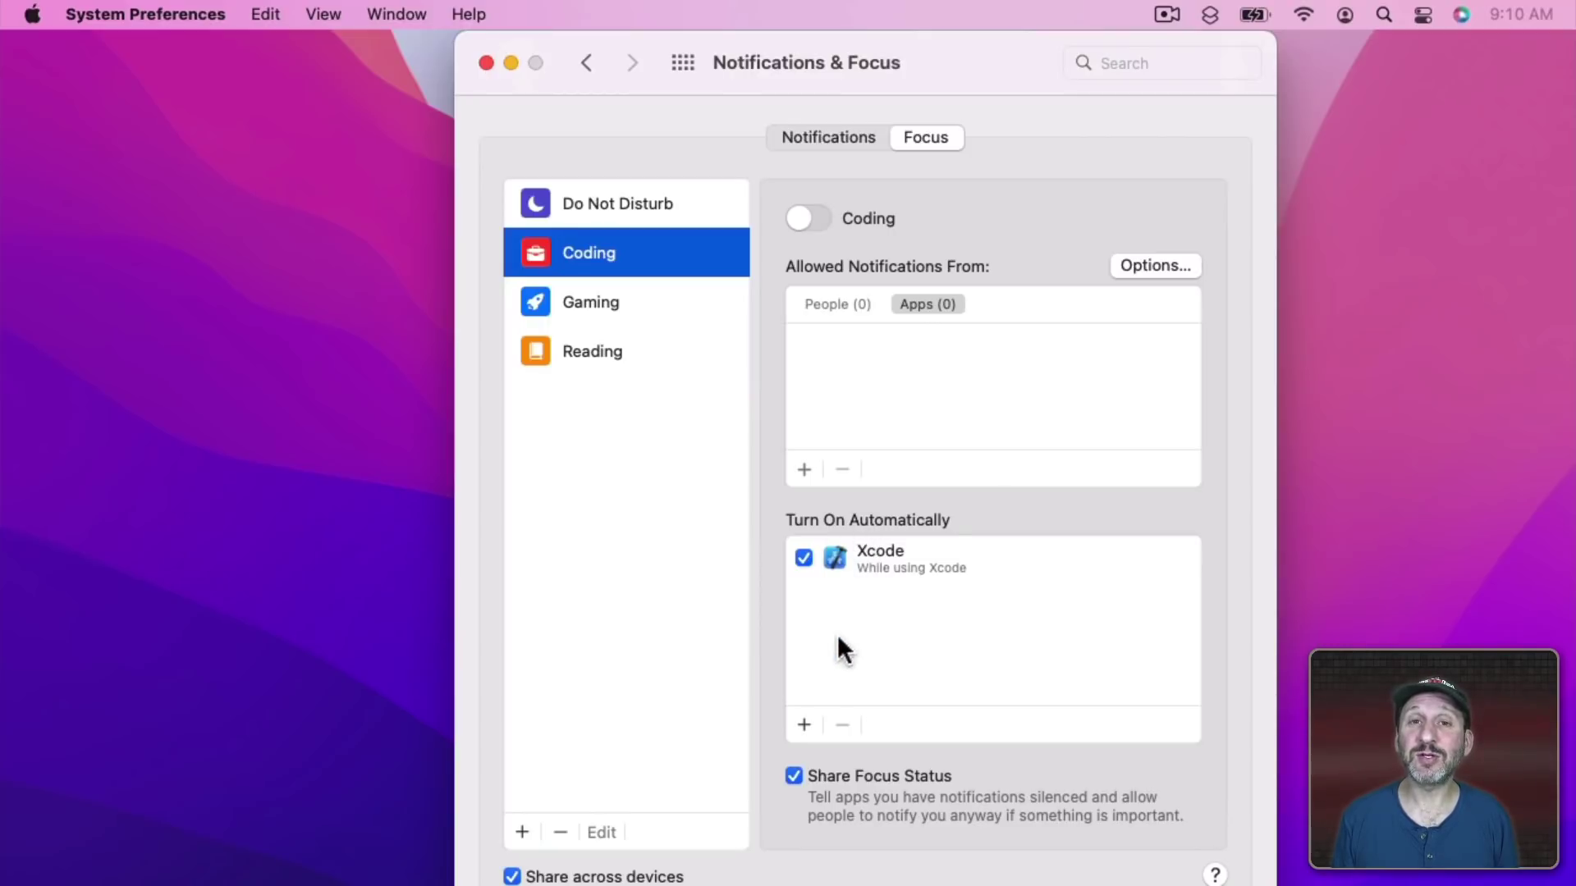
Step: Check the Coding focus's automatic options, then switch the active Focus to Gaming from Control Center
{"action": "left_click", "coordinate": [803, 724]}
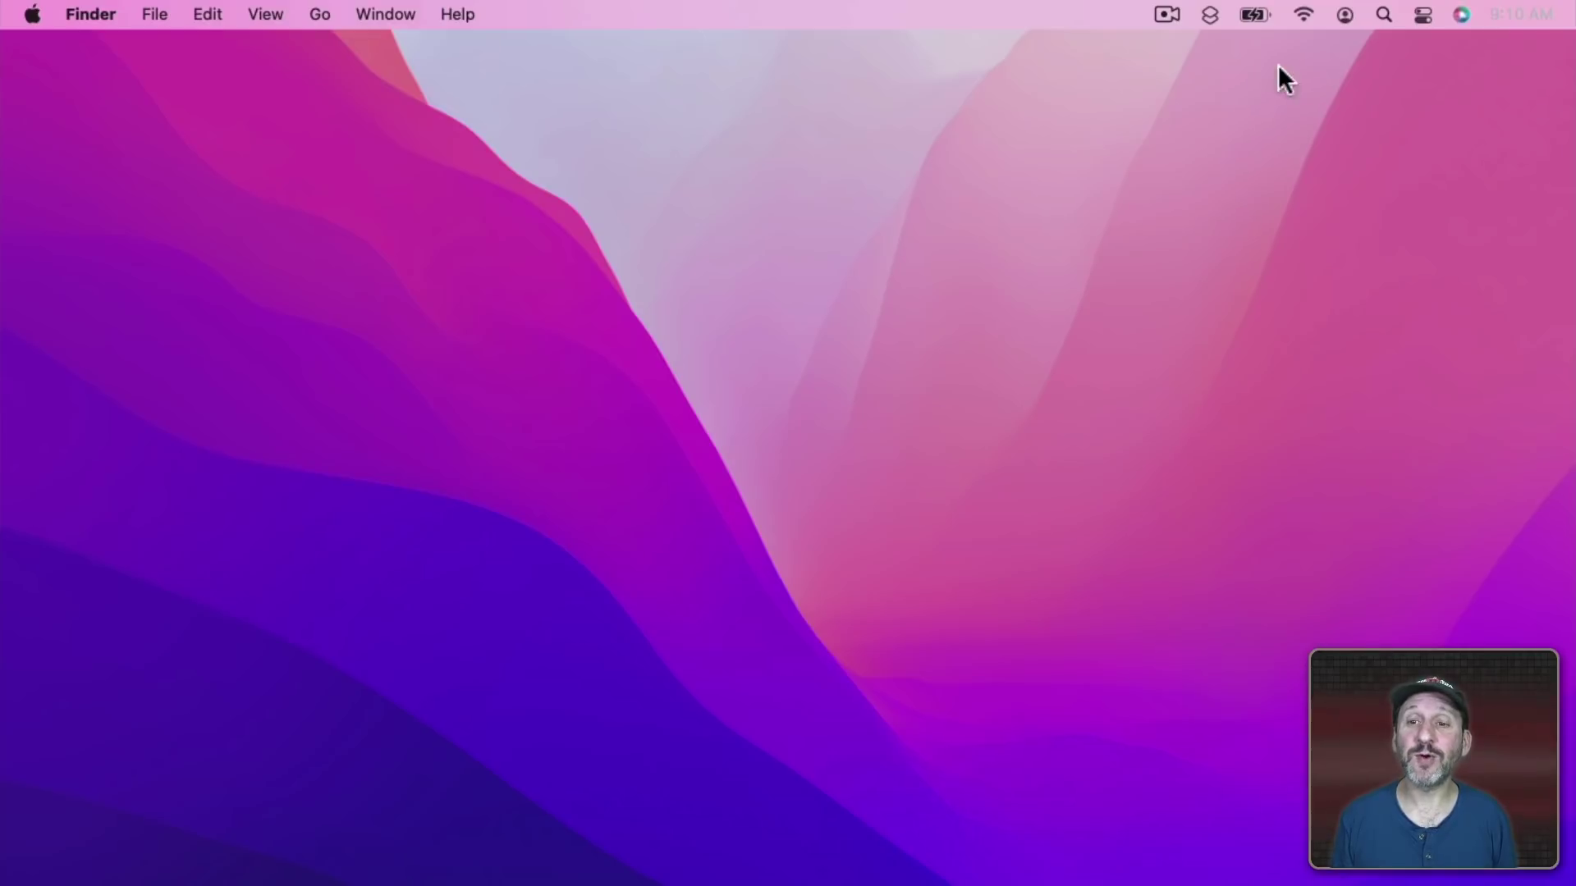
{"action": "left_click", "coordinate": [1422, 15]}
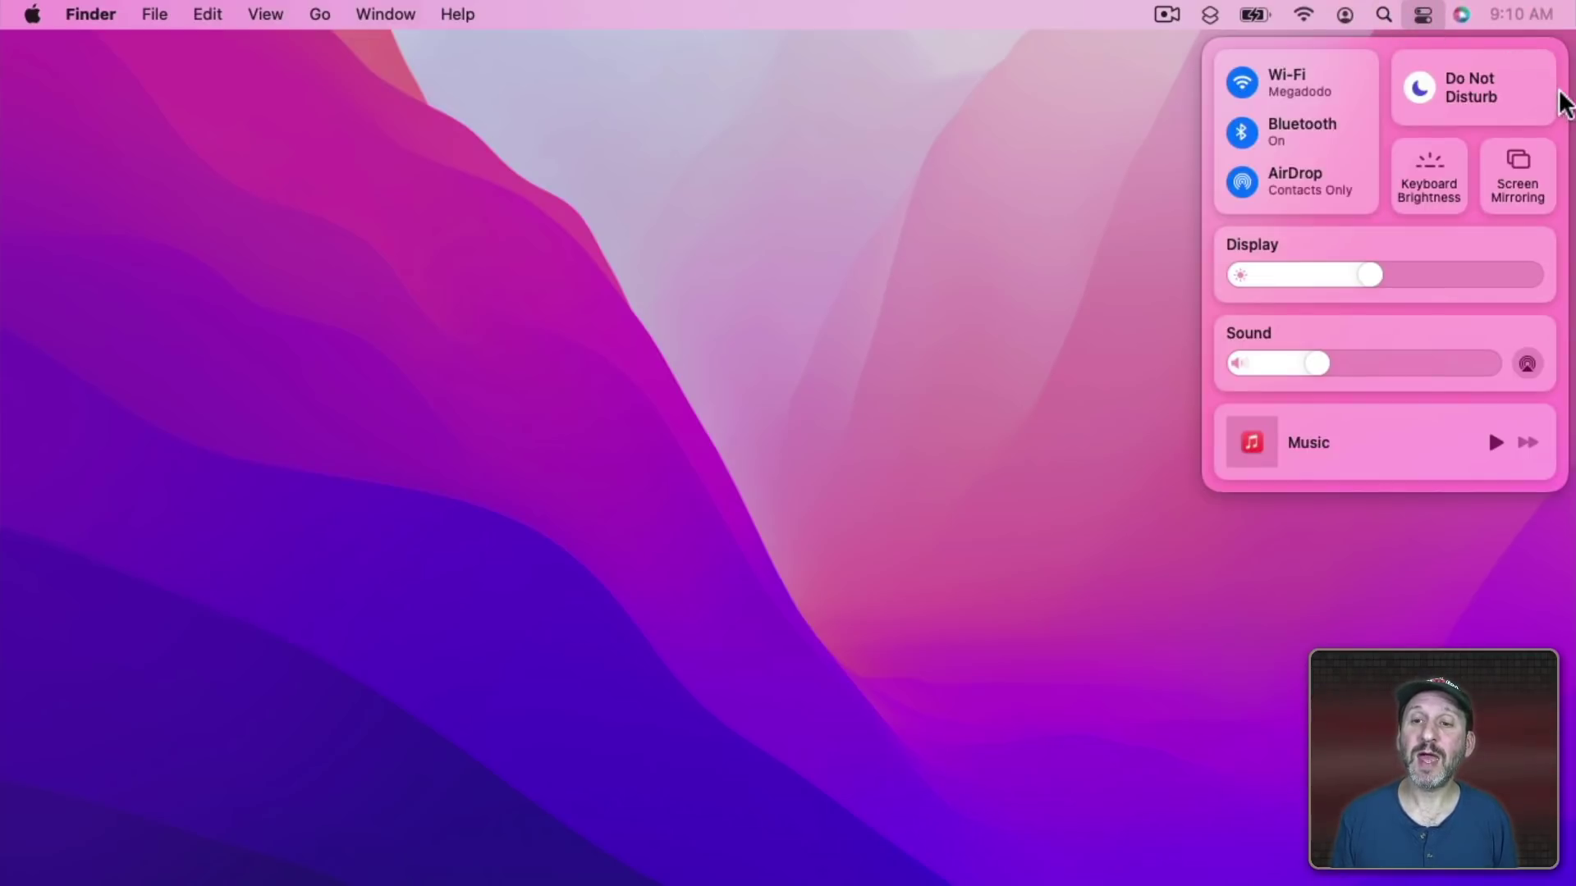
{"action": "left_click", "coordinate": [1533, 87]}
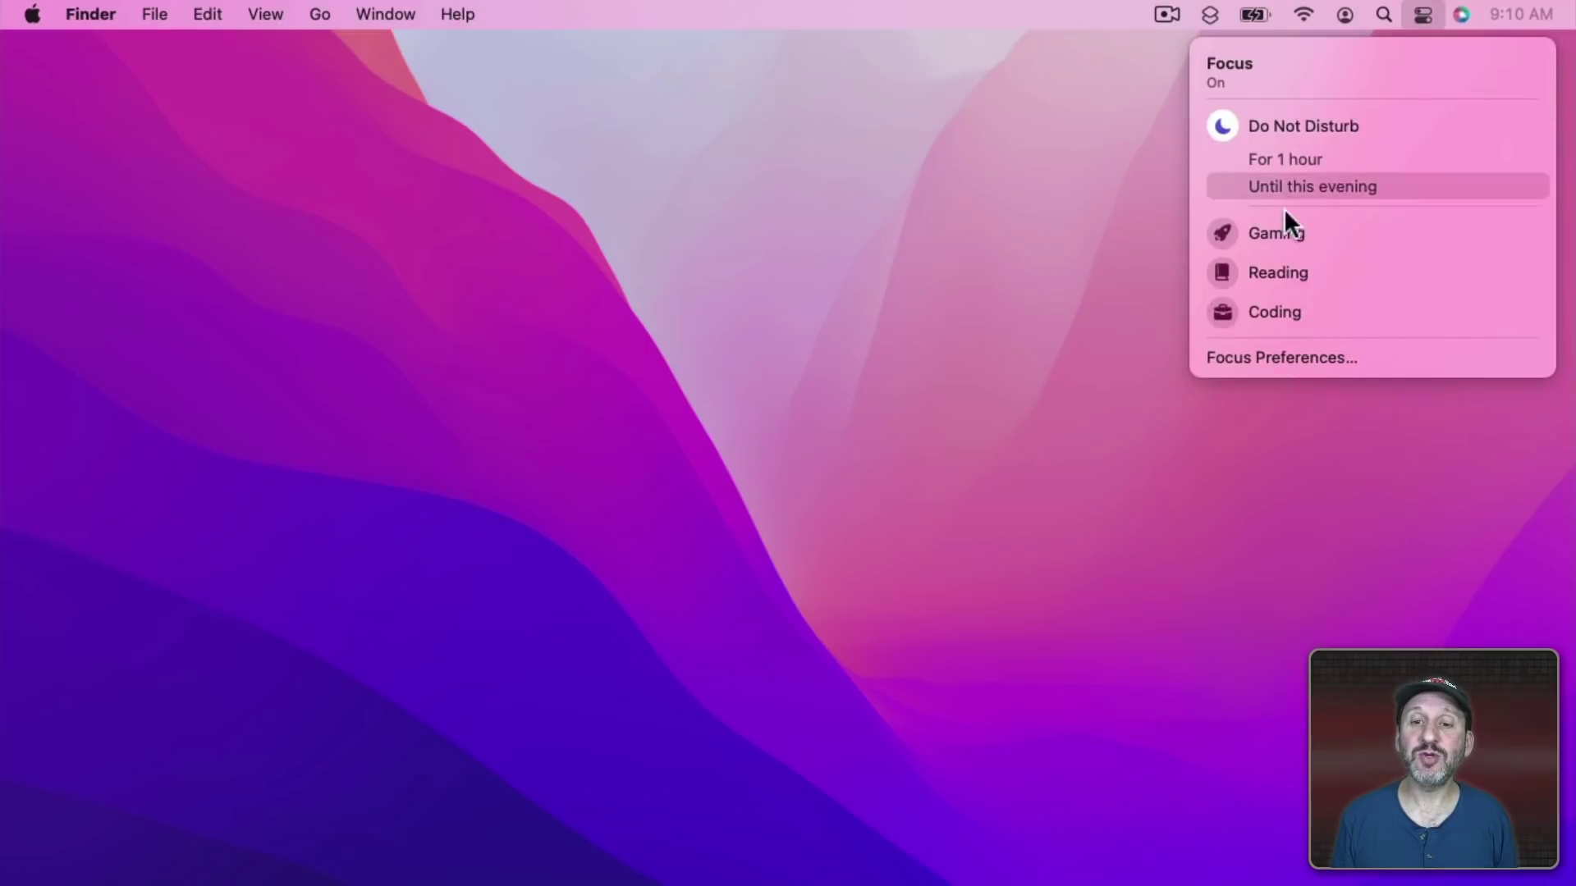
{"action": "left_click", "coordinate": [1223, 232]}
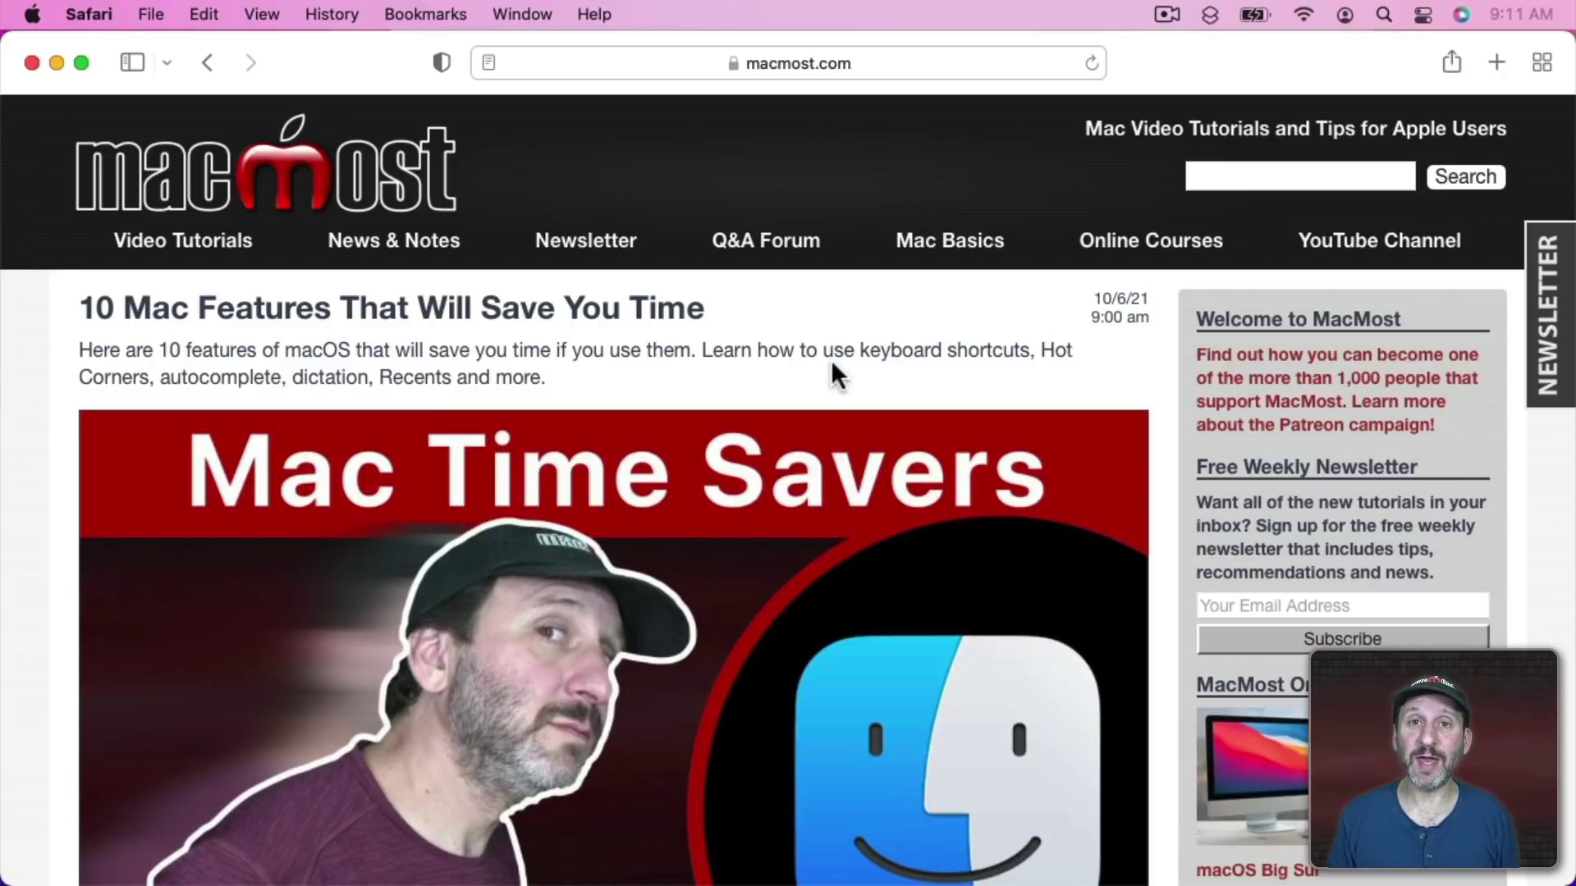
Step: Create a hot-corner Quick Note linked to the Safari article and move it into the Notes folder
{"action": "mouse_move", "coordinate": [1570, 881]}
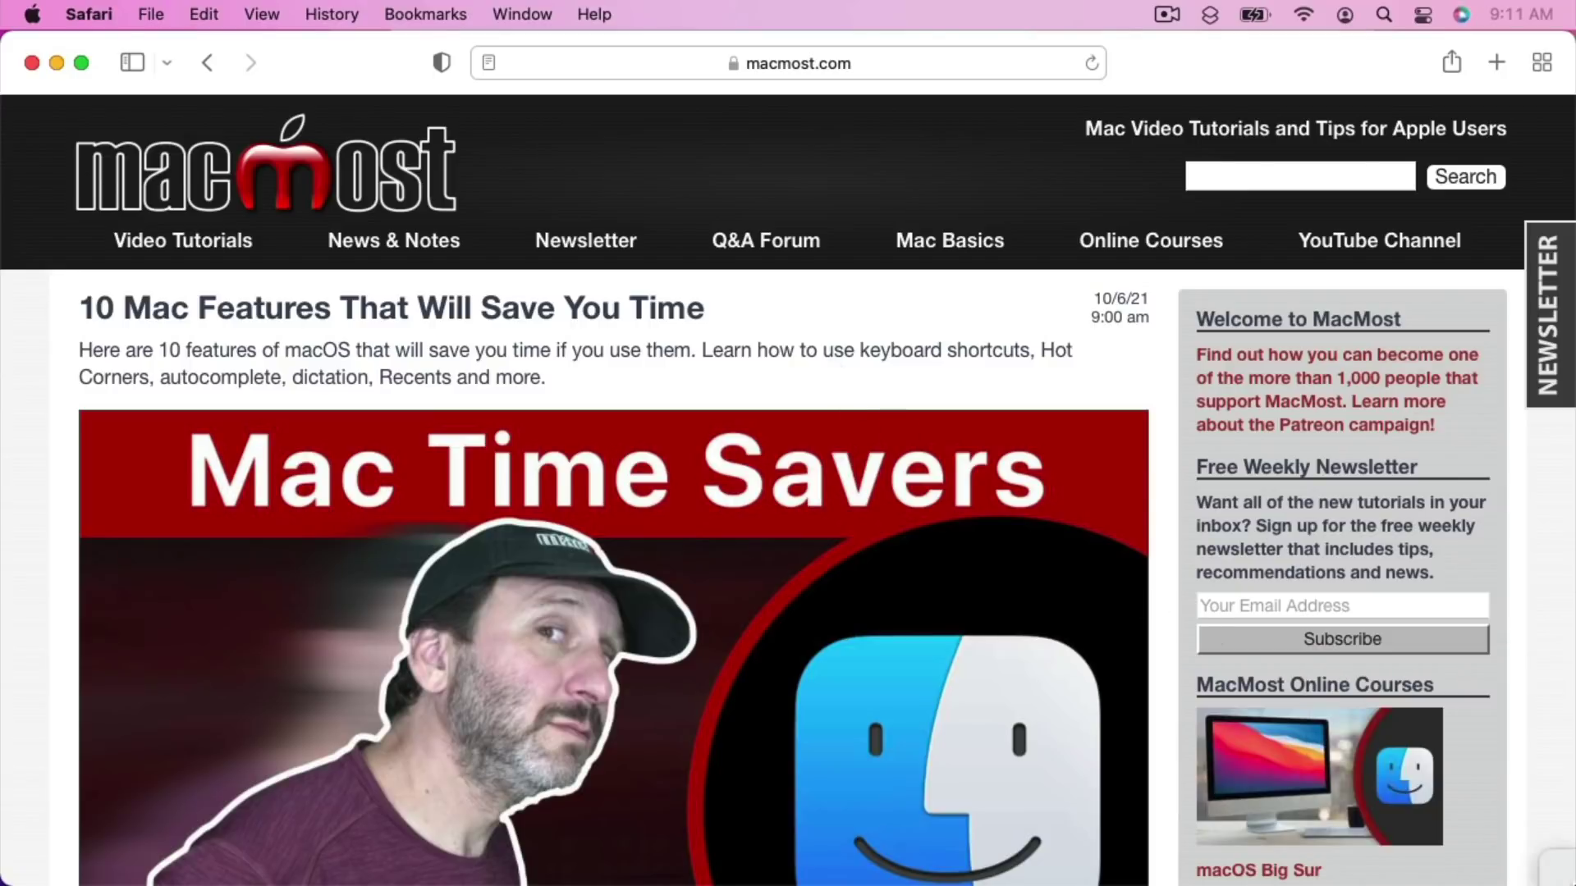
{"action": "left_click", "coordinate": [1547, 866]}
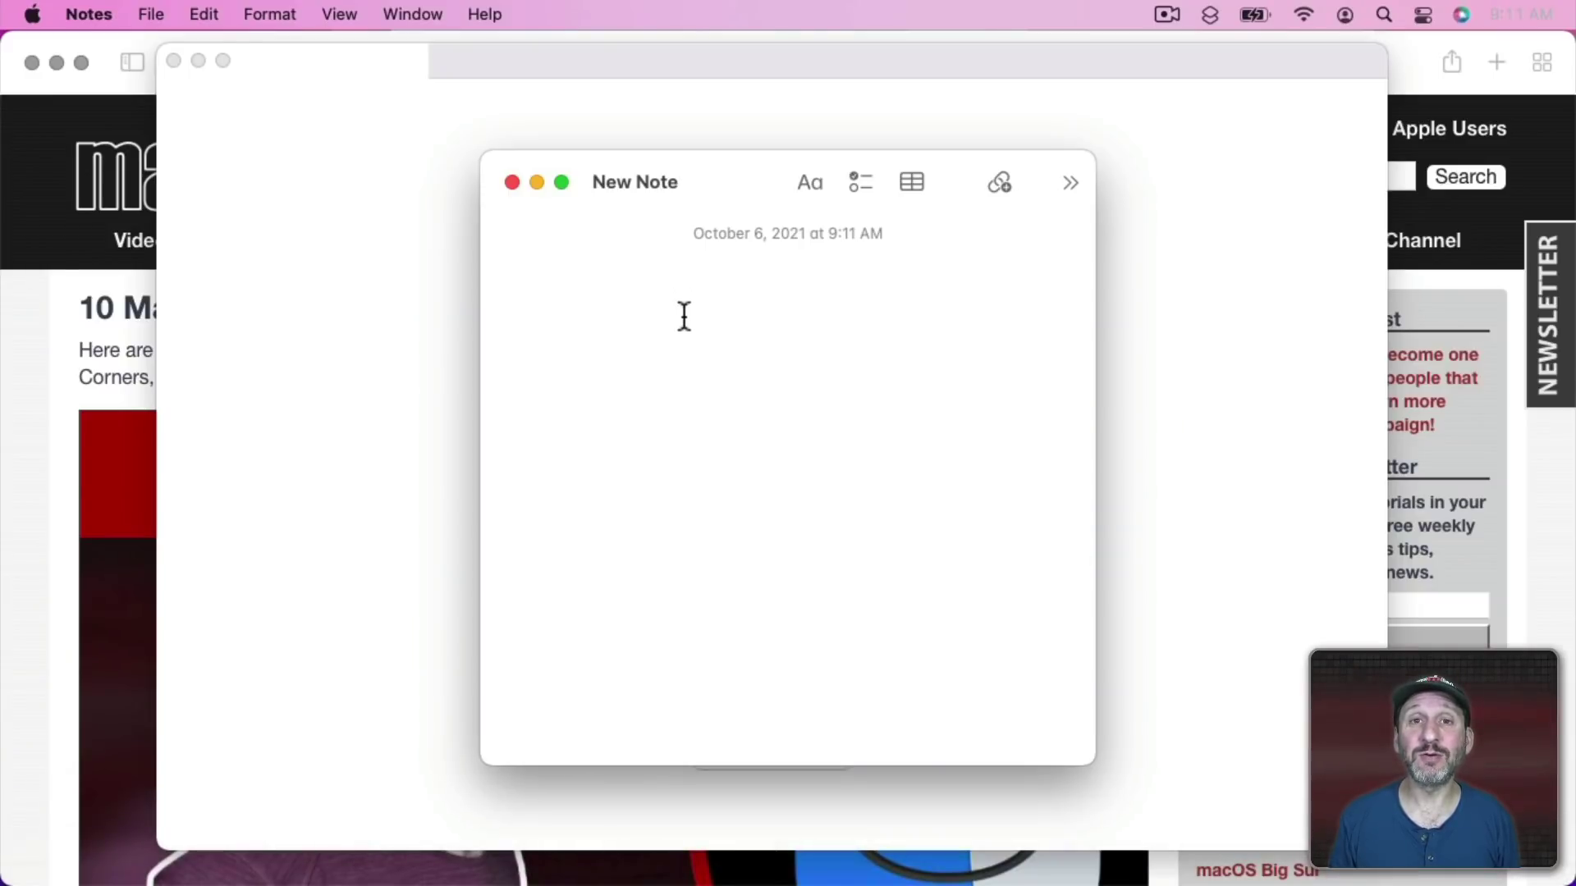
{"action": "left_click", "coordinate": [995, 180]}
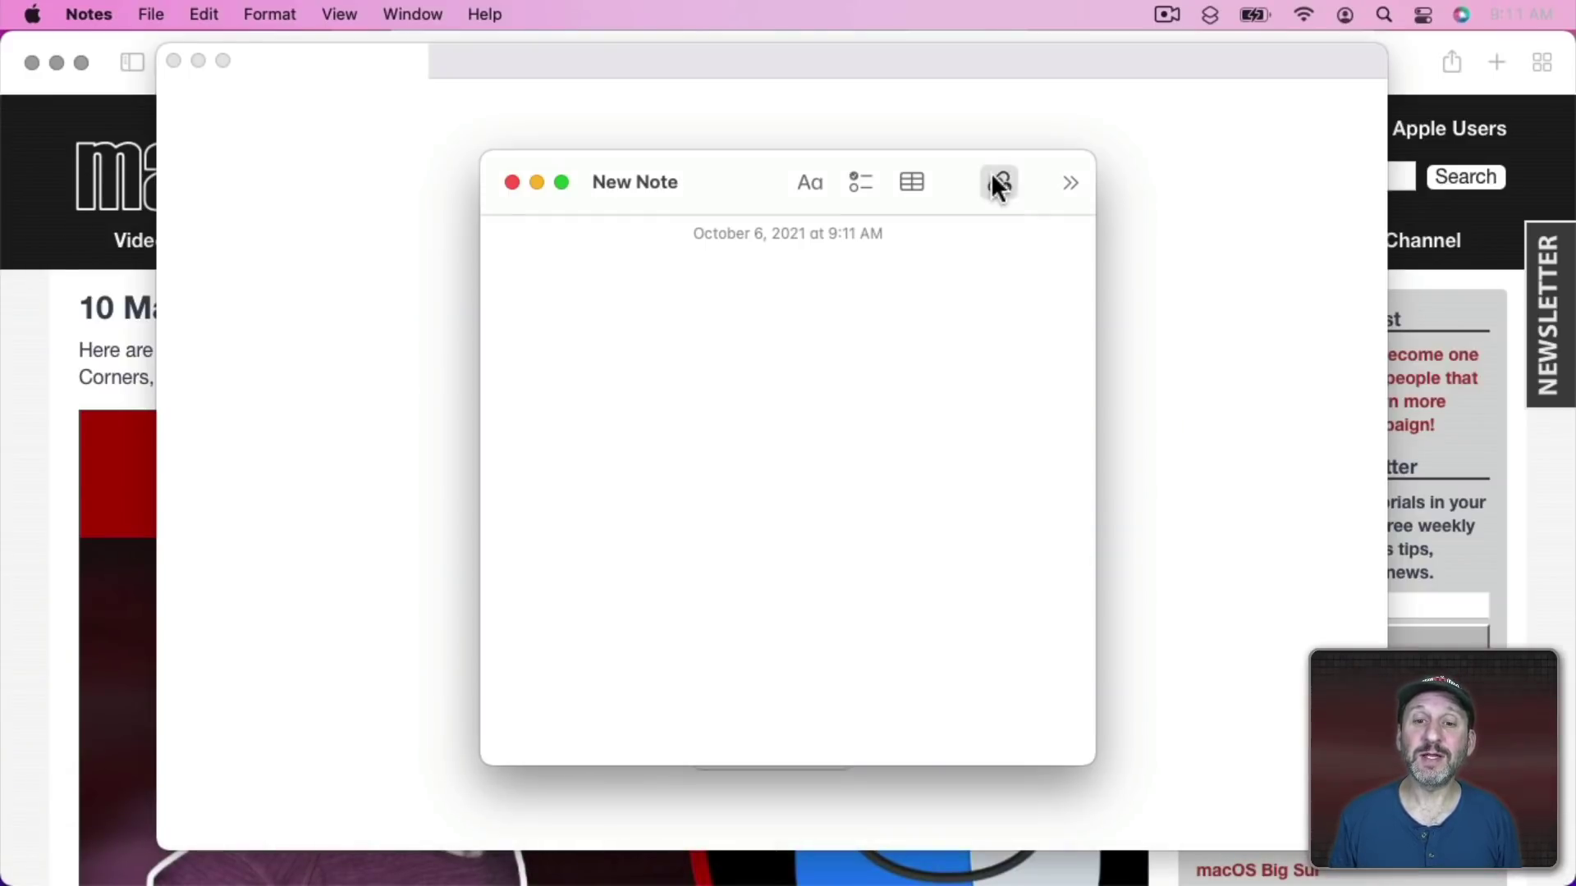
{"action": "left_click", "coordinate": [1157, 289]}
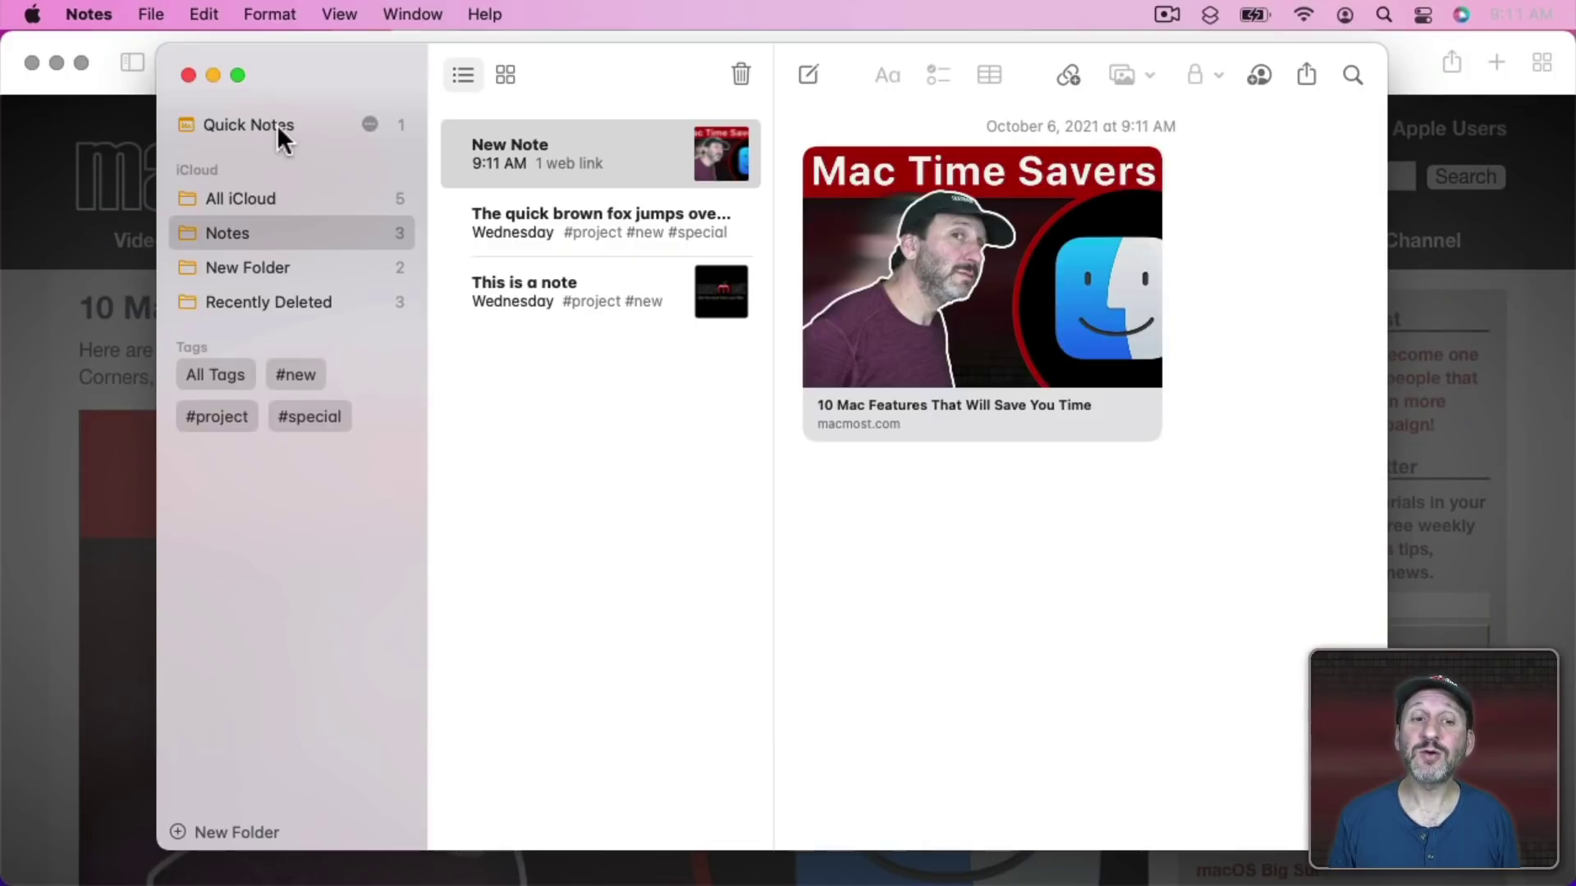
{"action": "left_click", "coordinate": [248, 124]}
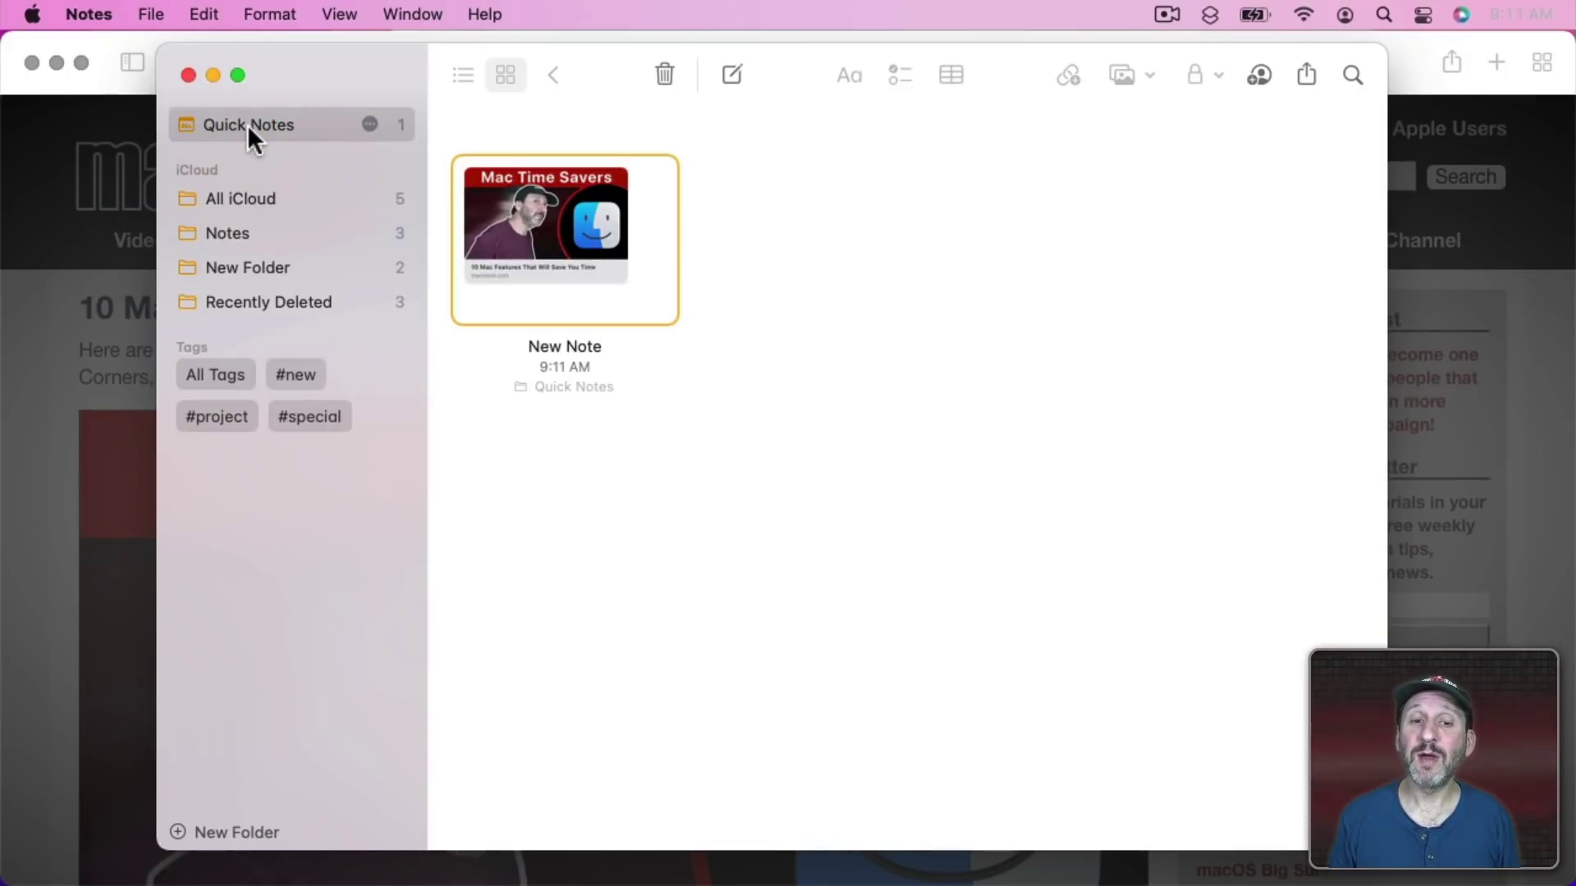
{"action": "left_click_drag", "start_coordinate": [500, 205], "coordinate": [233, 234]}
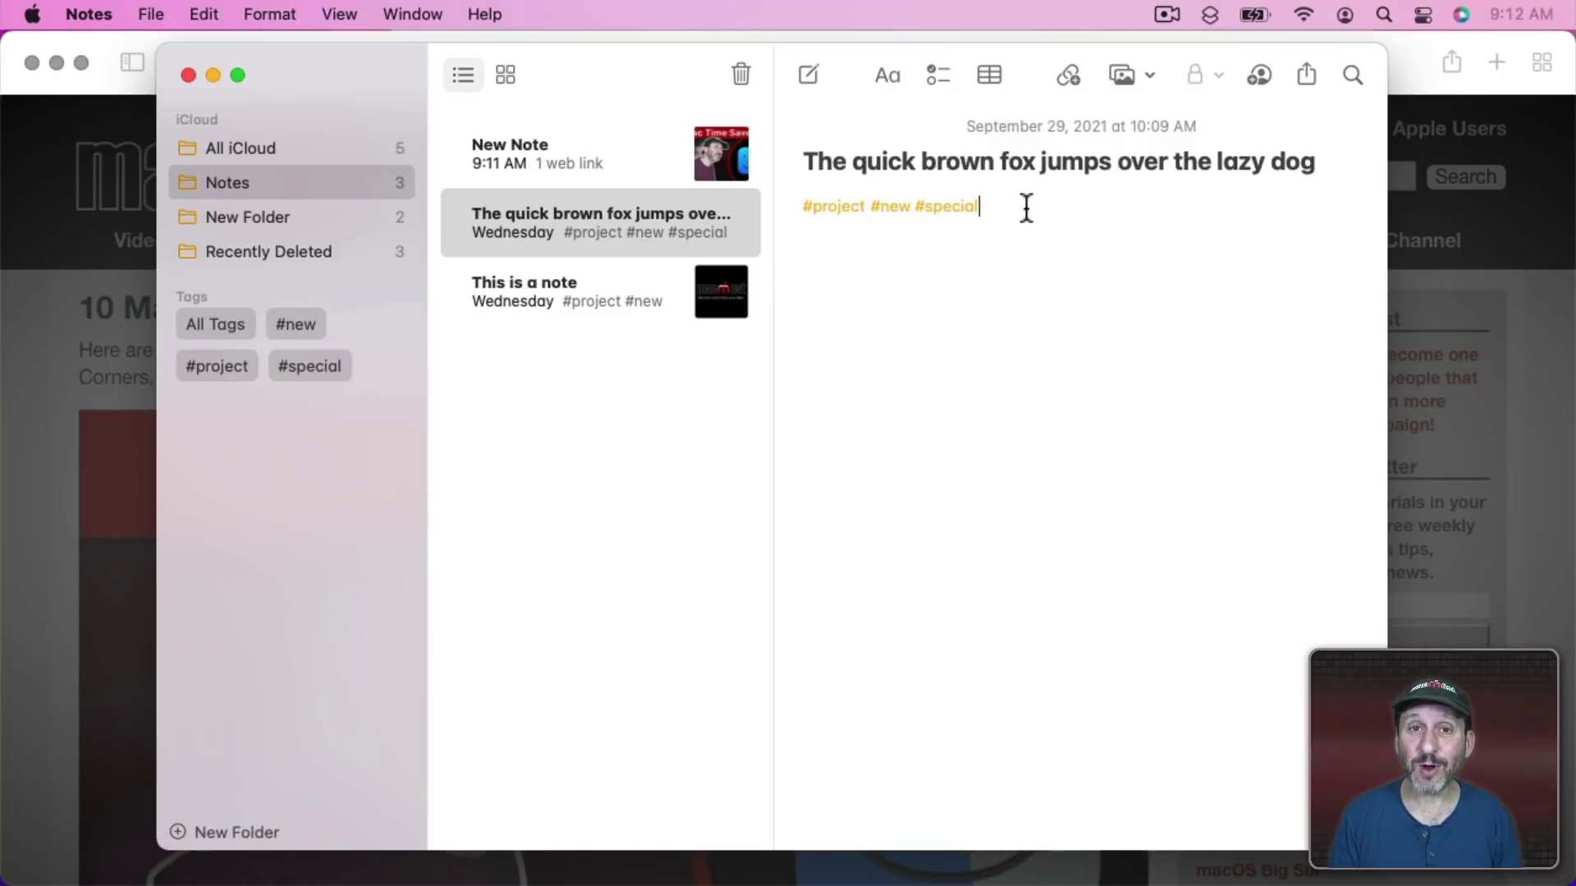
Step: Add a #whatever tag after #special in the fox note and filter the sidebar by #whatever
{"action": "left_click", "coordinate": [1026, 207]}
{"action": "key", "text": "shift"}
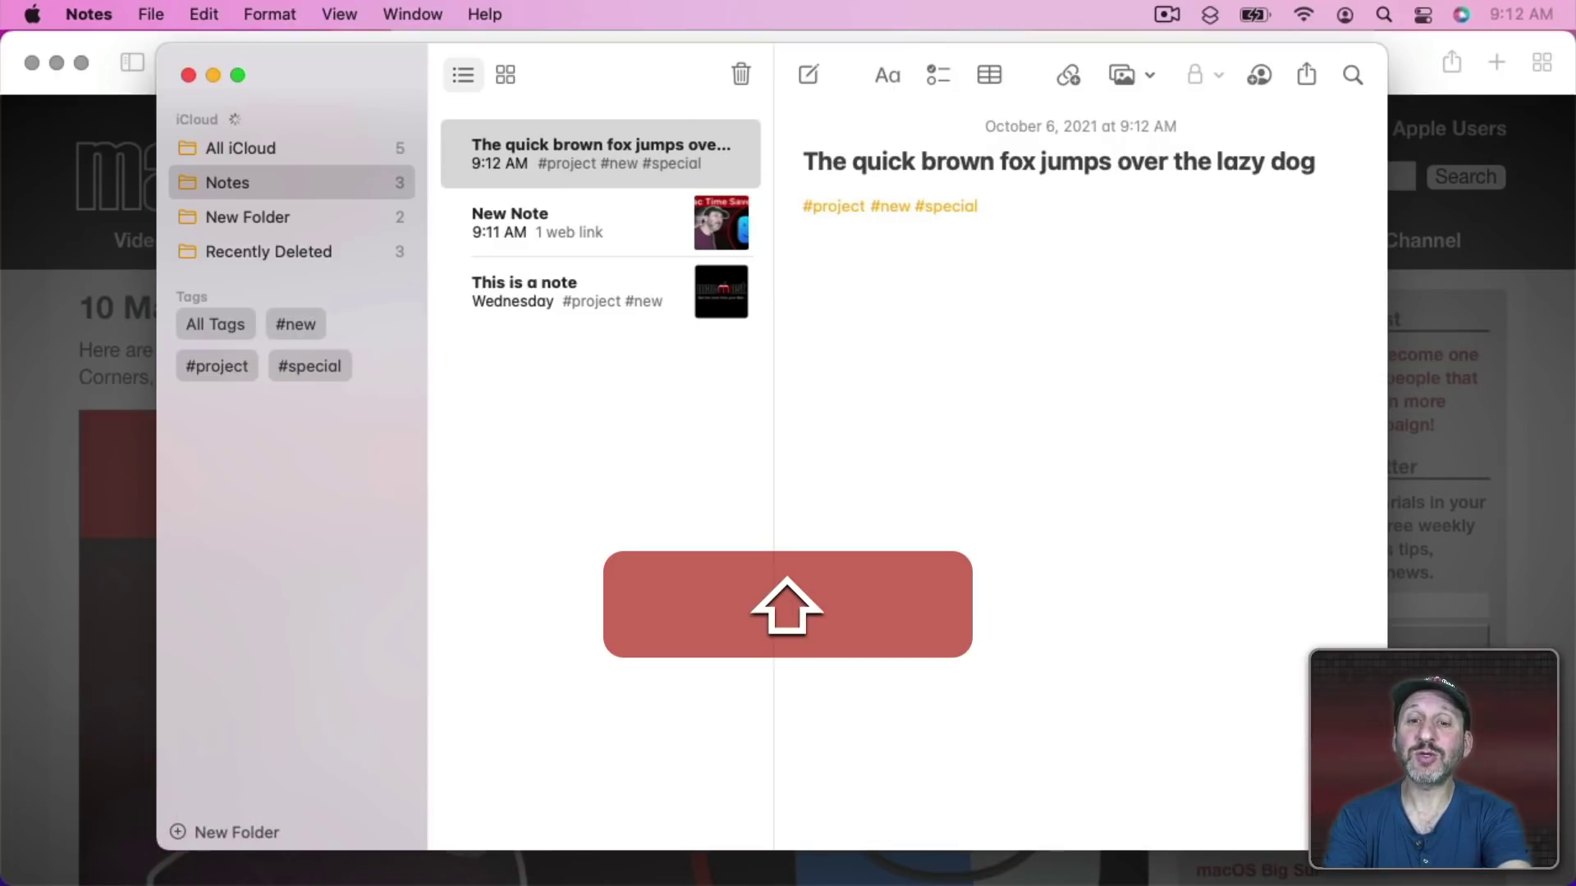
{"action": "type", "text": "#"}
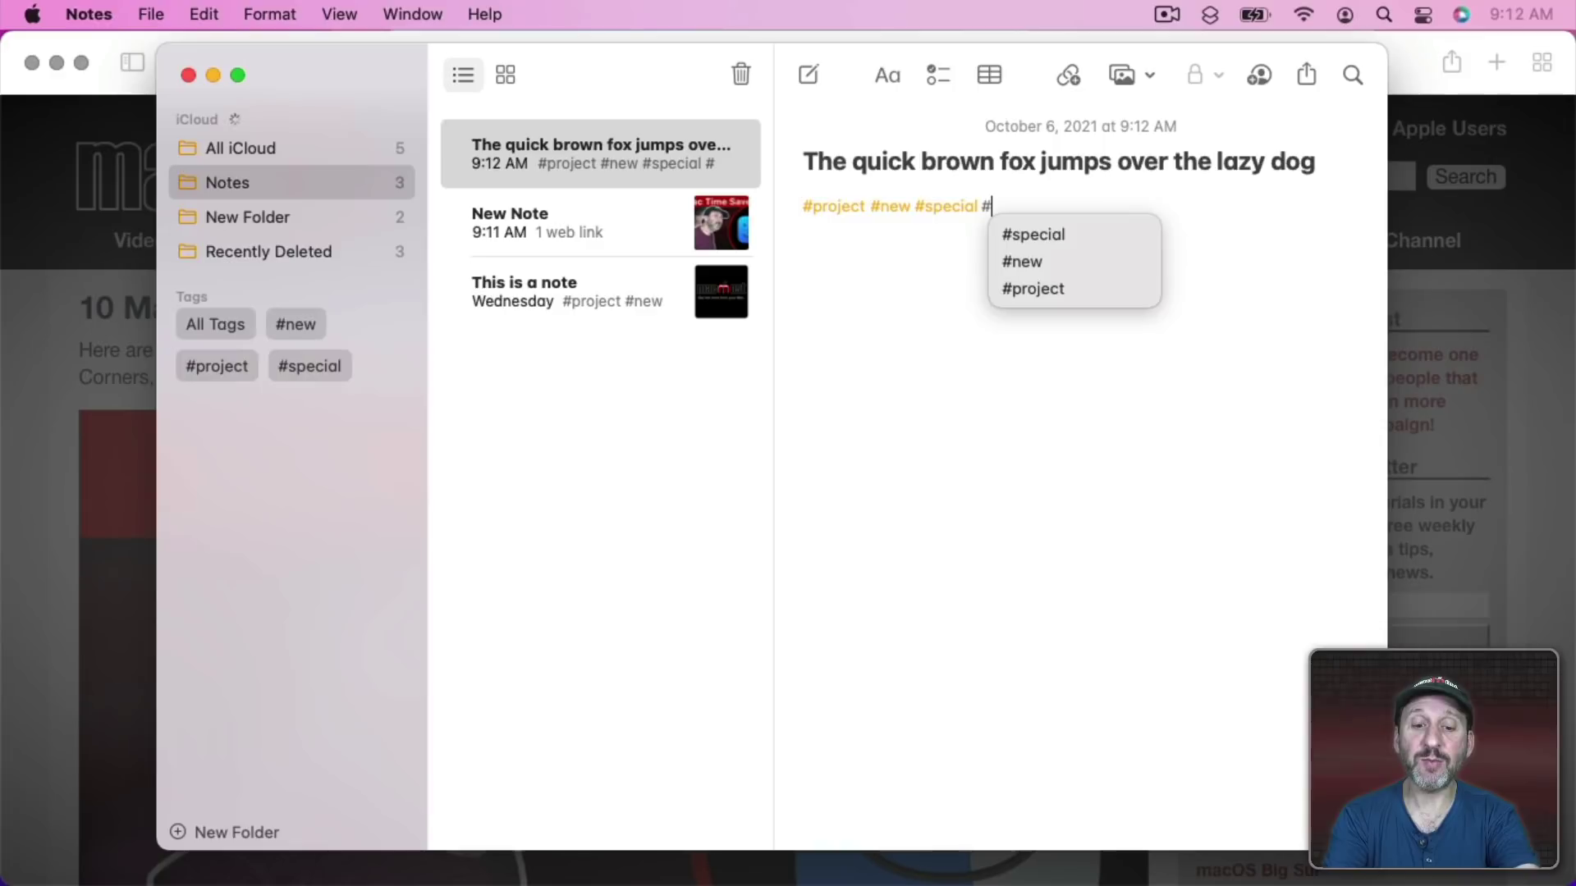
{"action": "type", "text": "whatever"}
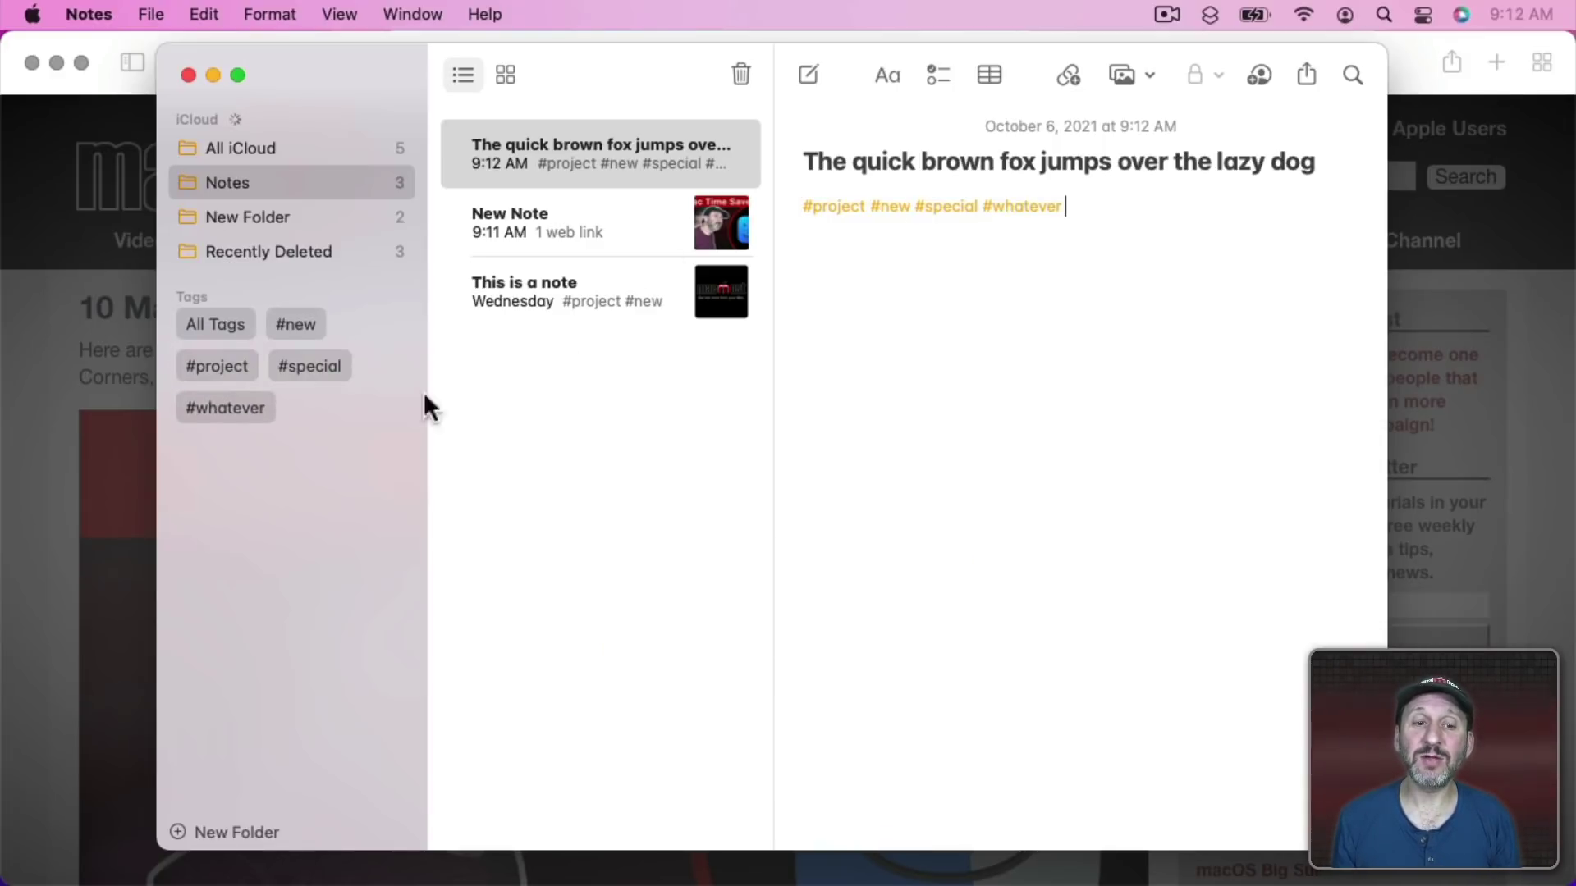
{"action": "left_click", "coordinate": [210, 407]}
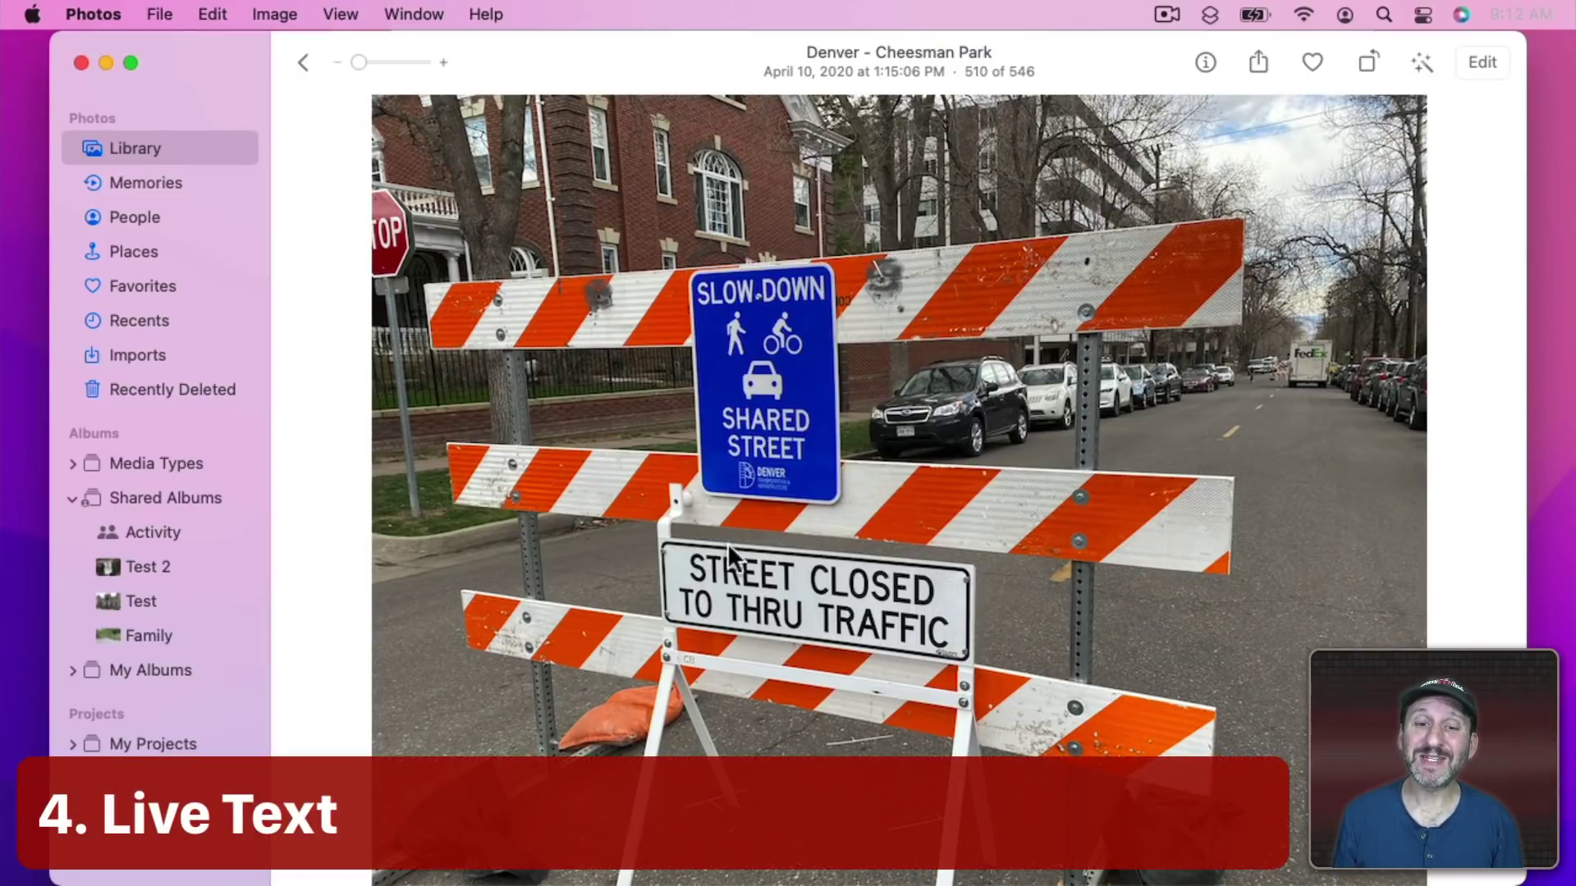
Step: Copy 'STREET CLOSED TO THRU TRAFFIC' from the sign photo and translate it into Spanish
{"action": "left_click_drag", "start_coordinate": [708, 568], "coordinate": [897, 621]}
{"action": "left_click", "coordinate": [220, 12]}
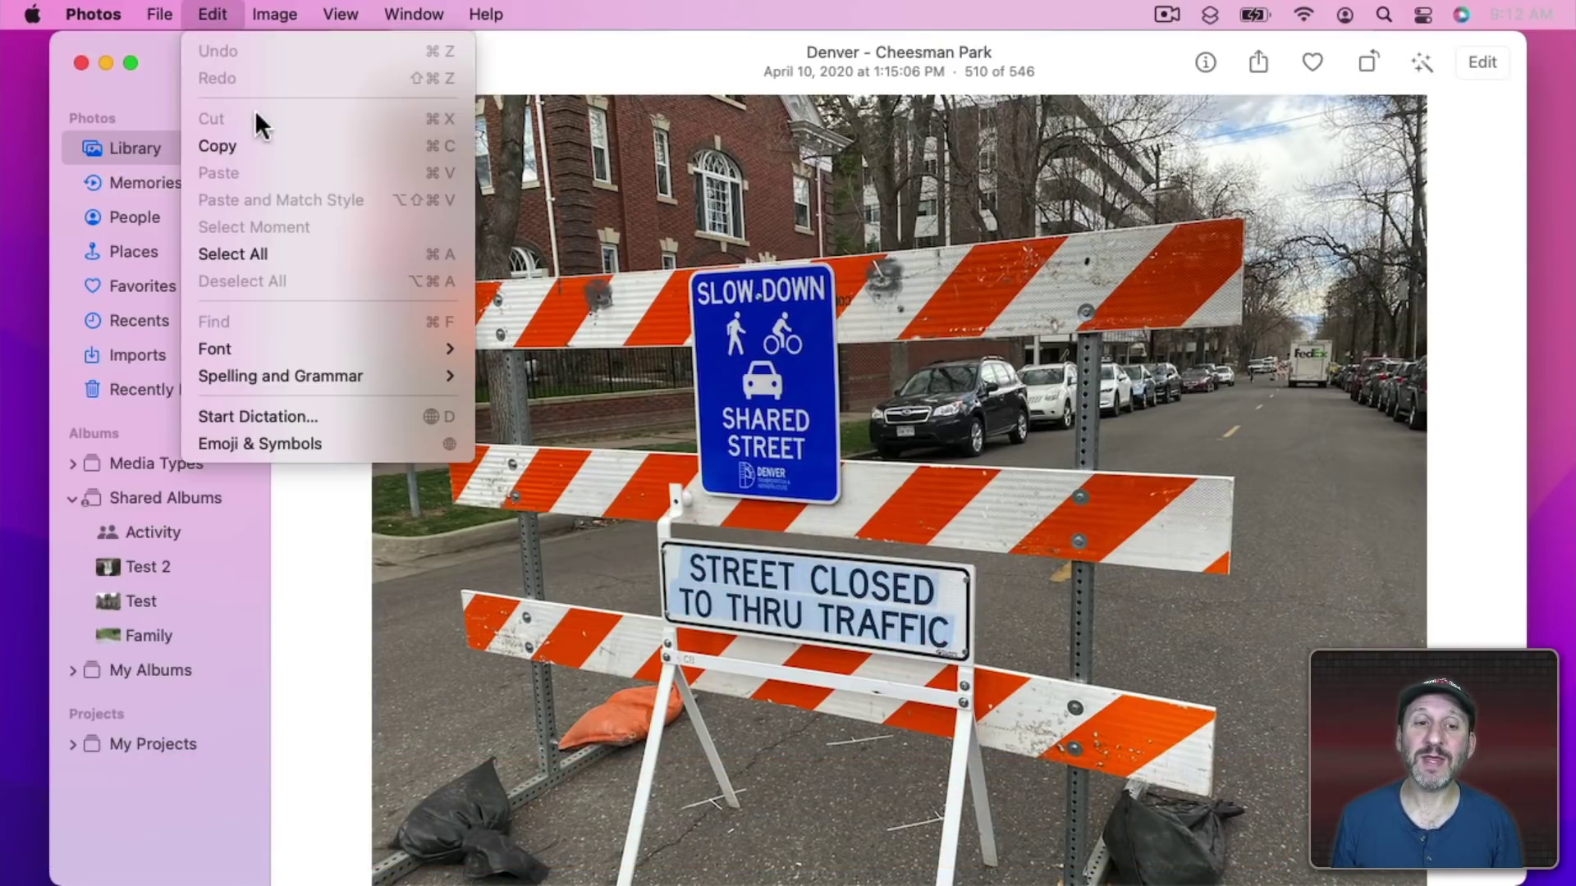
{"action": "left_click", "coordinate": [253, 151]}
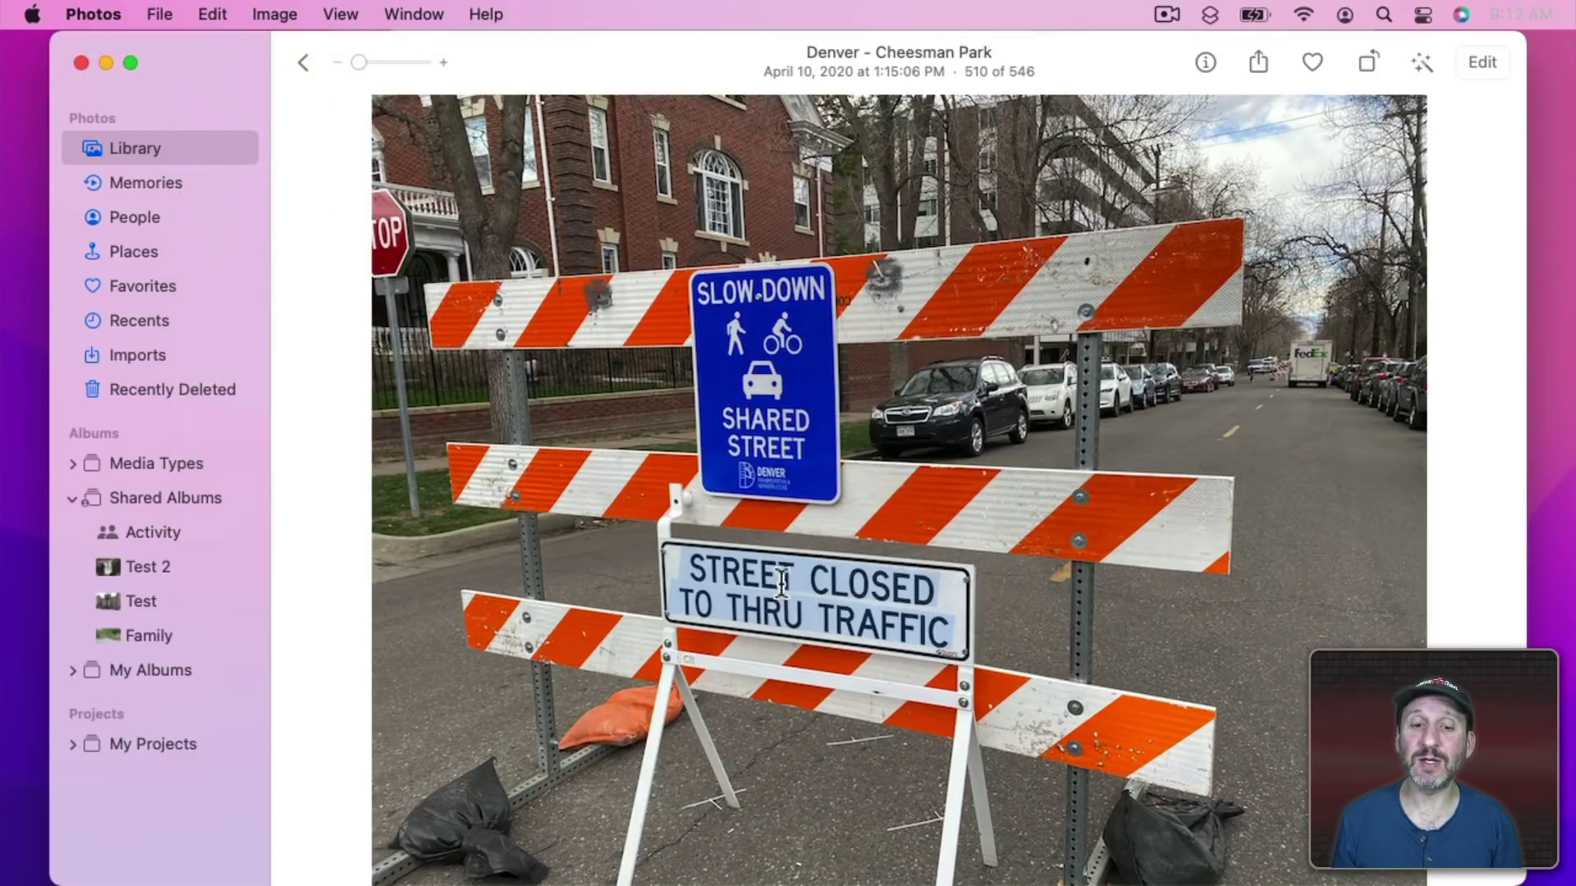
{"action": "right_click", "coordinate": [770, 579]}
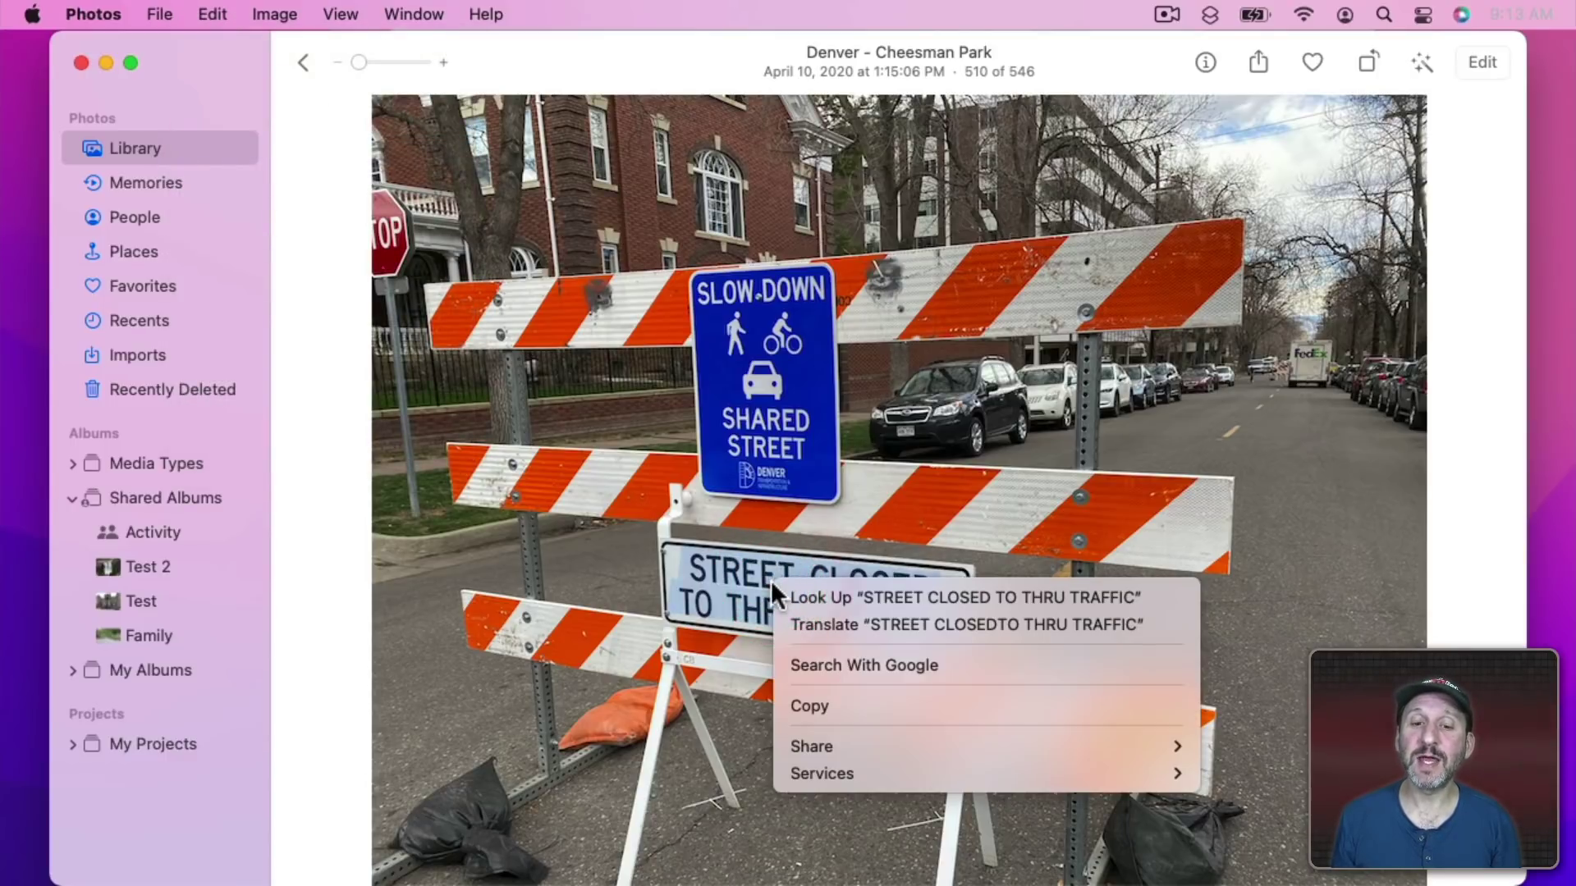
{"action": "left_click", "coordinate": [818, 622]}
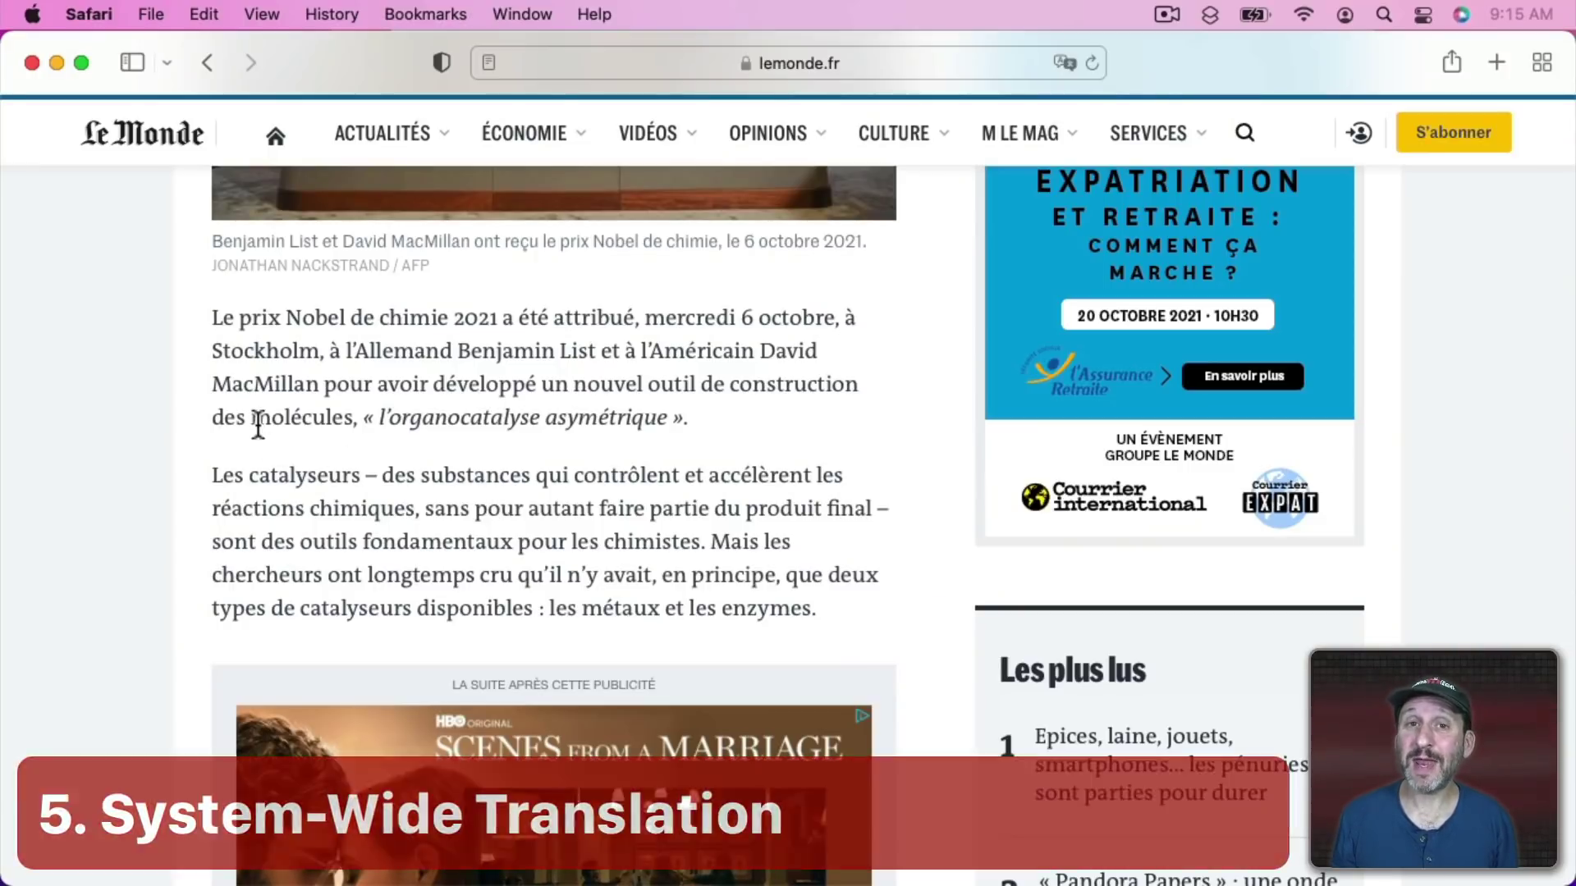
Step: Translate the two selected Le Monde paragraphs from French into English (US) and scroll the result
{"action": "left_click_drag", "start_coordinate": [220, 318], "coordinate": [800, 608]}
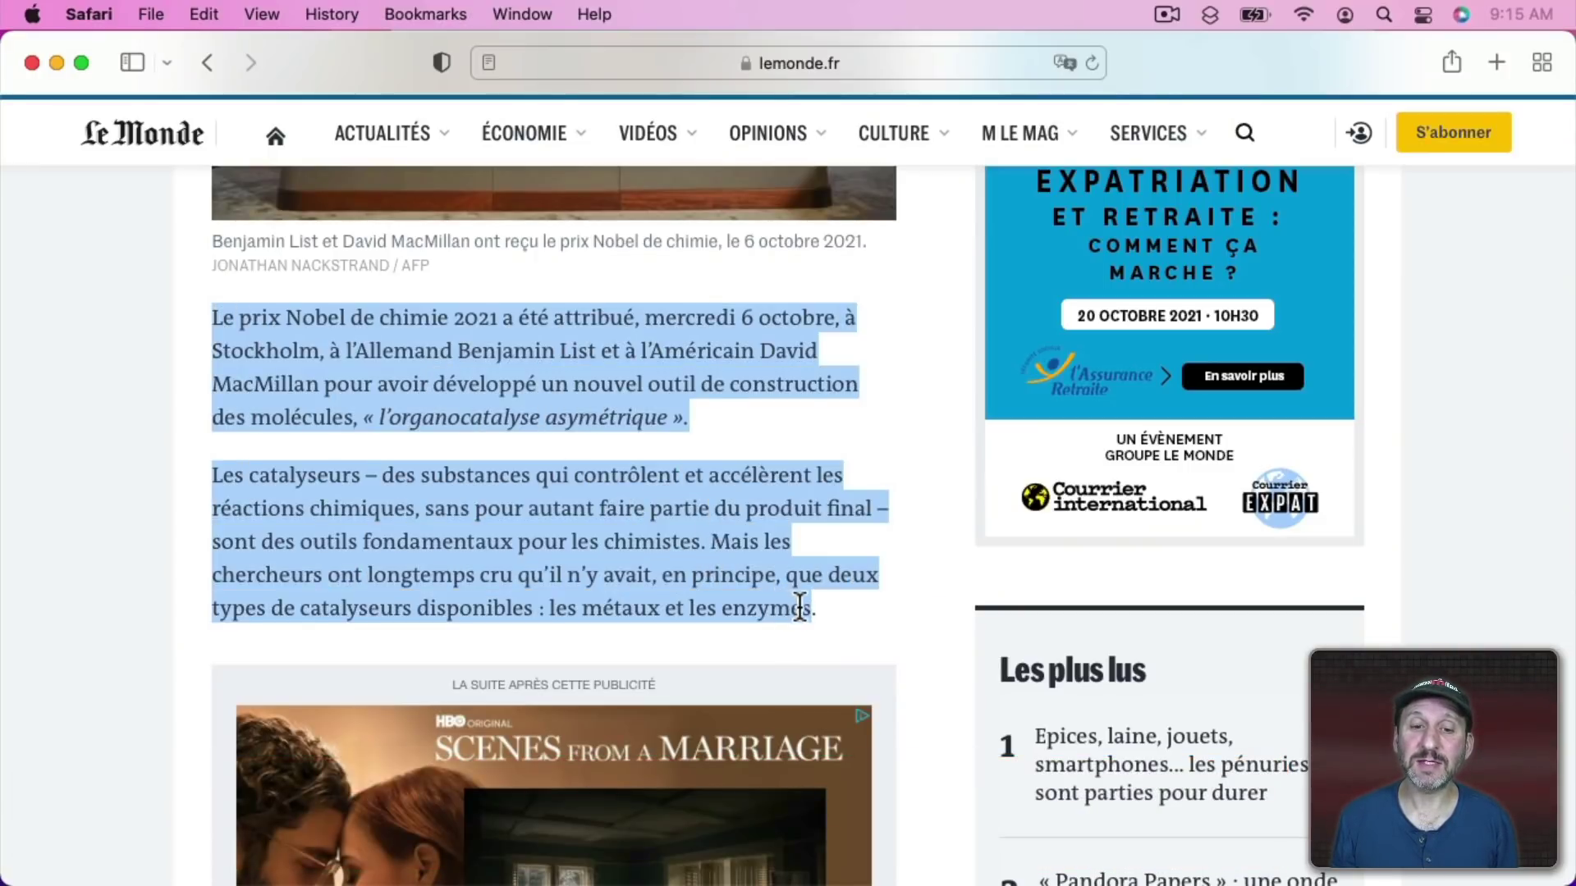
{"action": "right_click", "coordinate": [563, 371]}
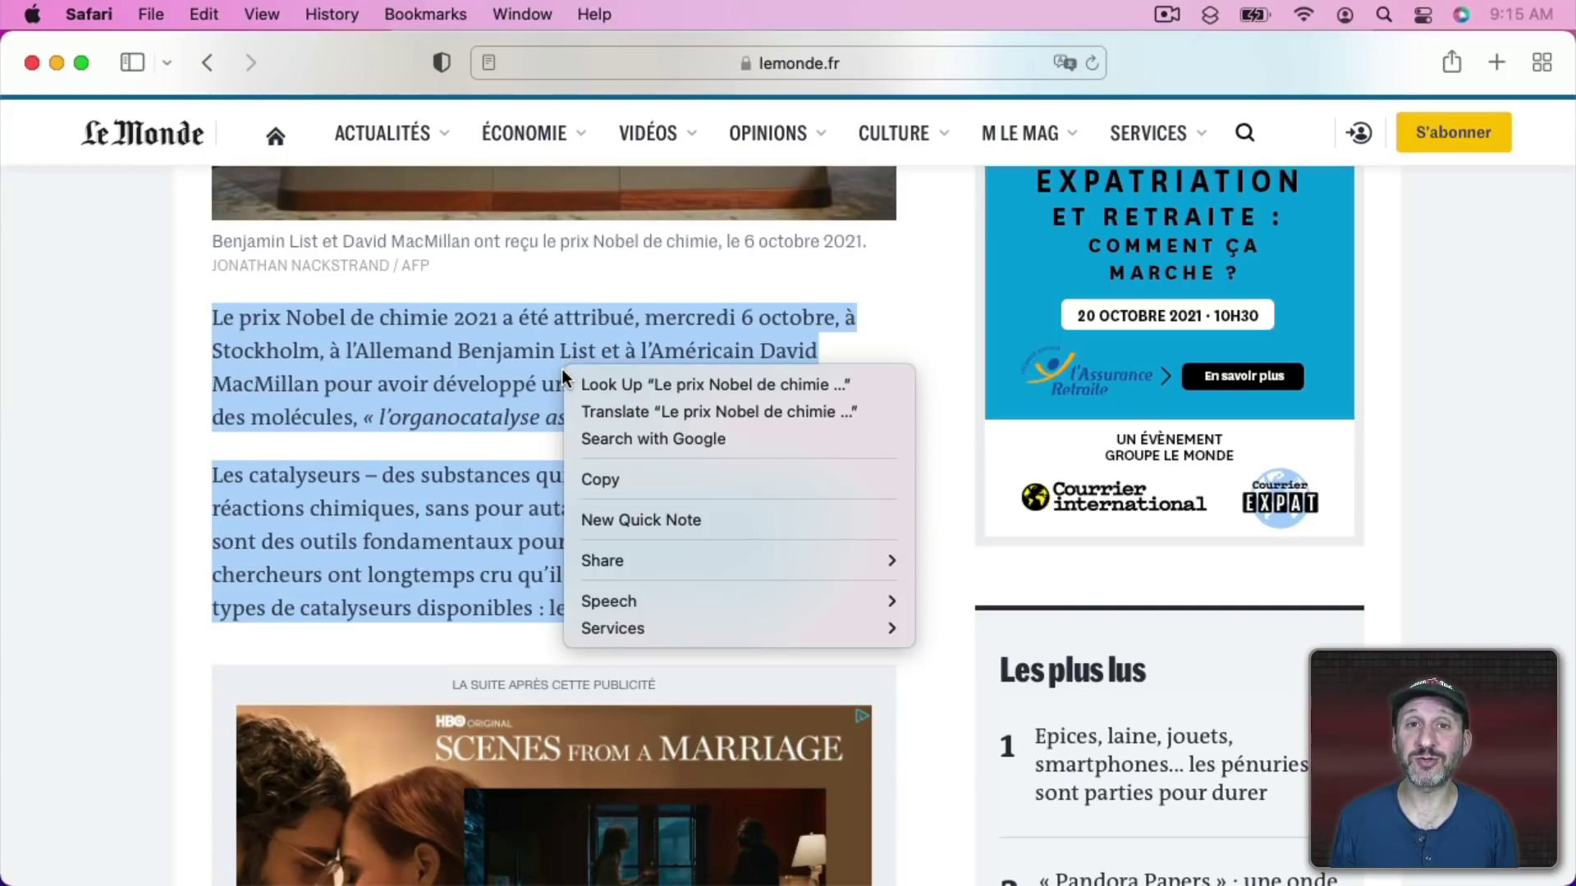
{"action": "left_click", "coordinate": [609, 408]}
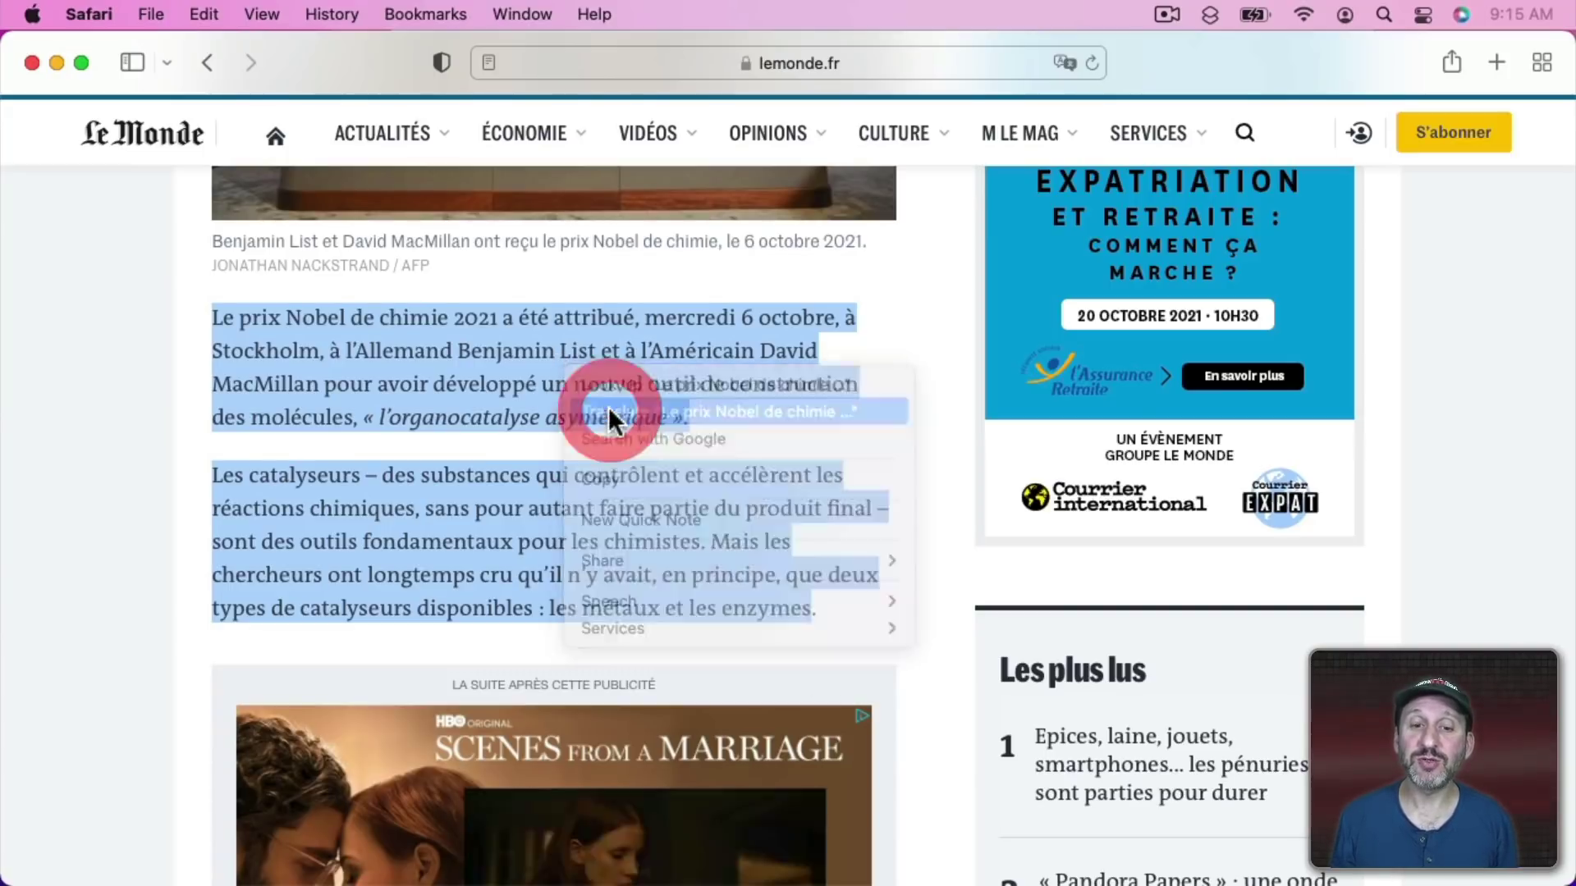
{"action": "left_click", "coordinate": [967, 299]}
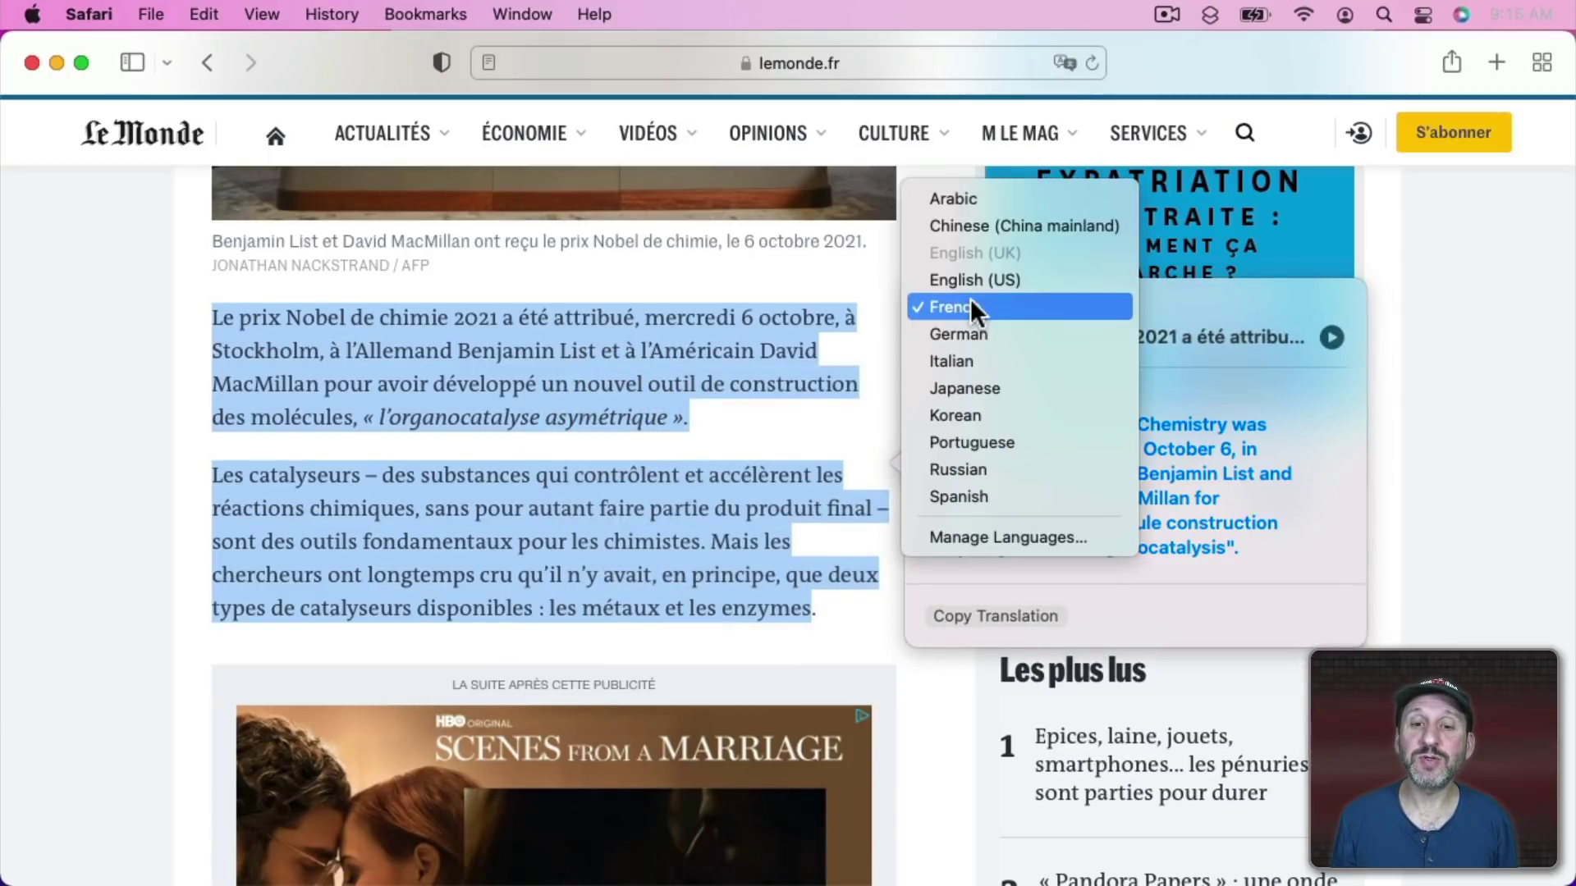
{"action": "left_click", "coordinate": [970, 305]}
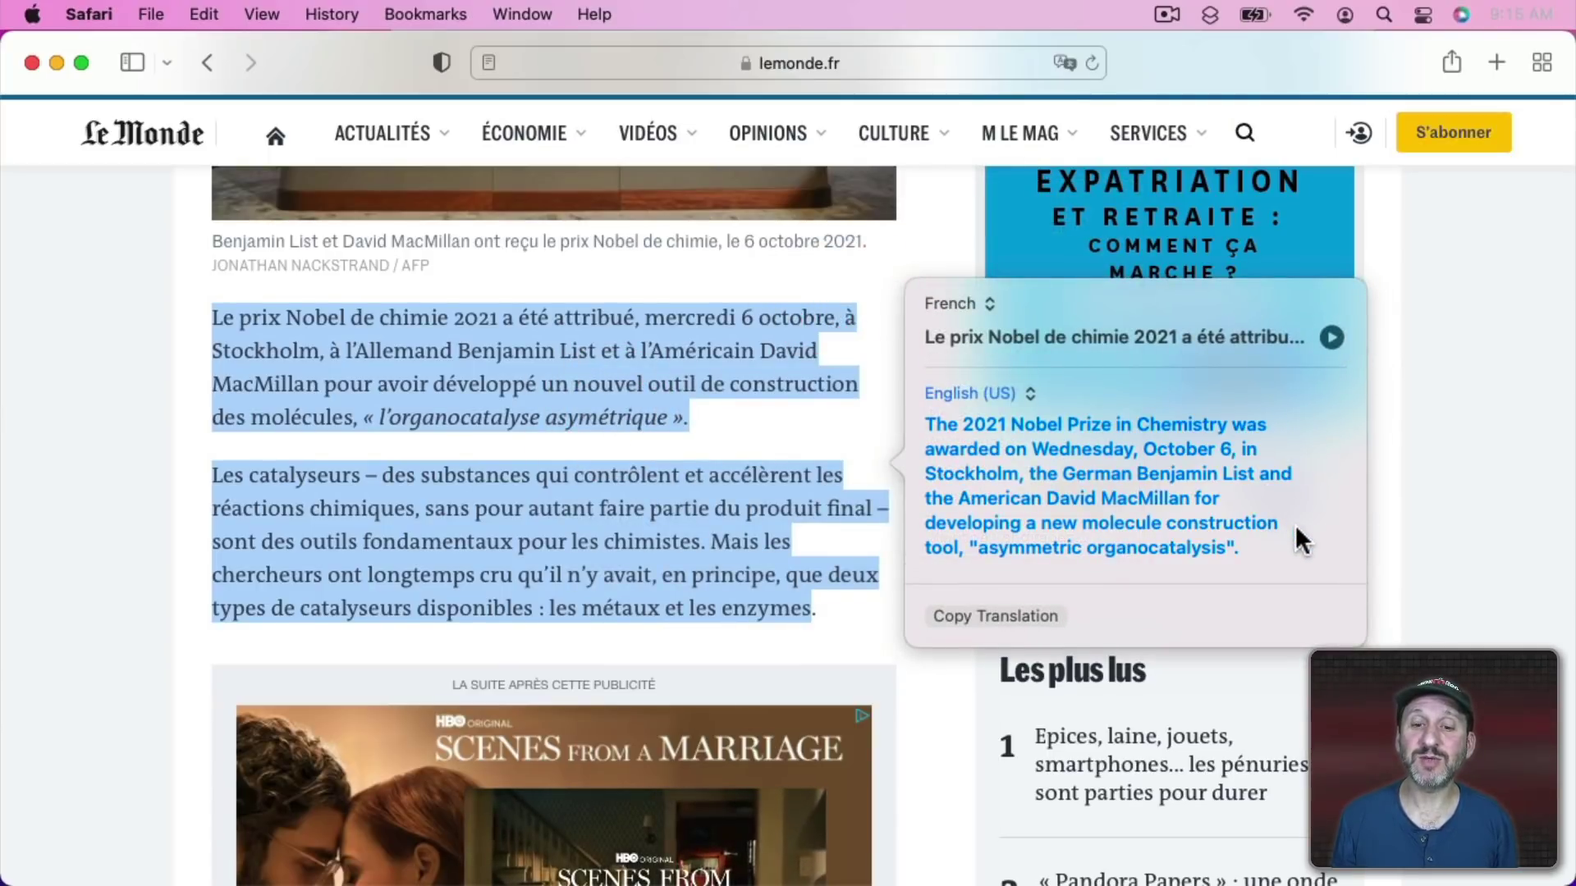
{"action": "scroll", "coordinate": [1295, 526], "scroll_direction": "down", "scroll_amount": 5}
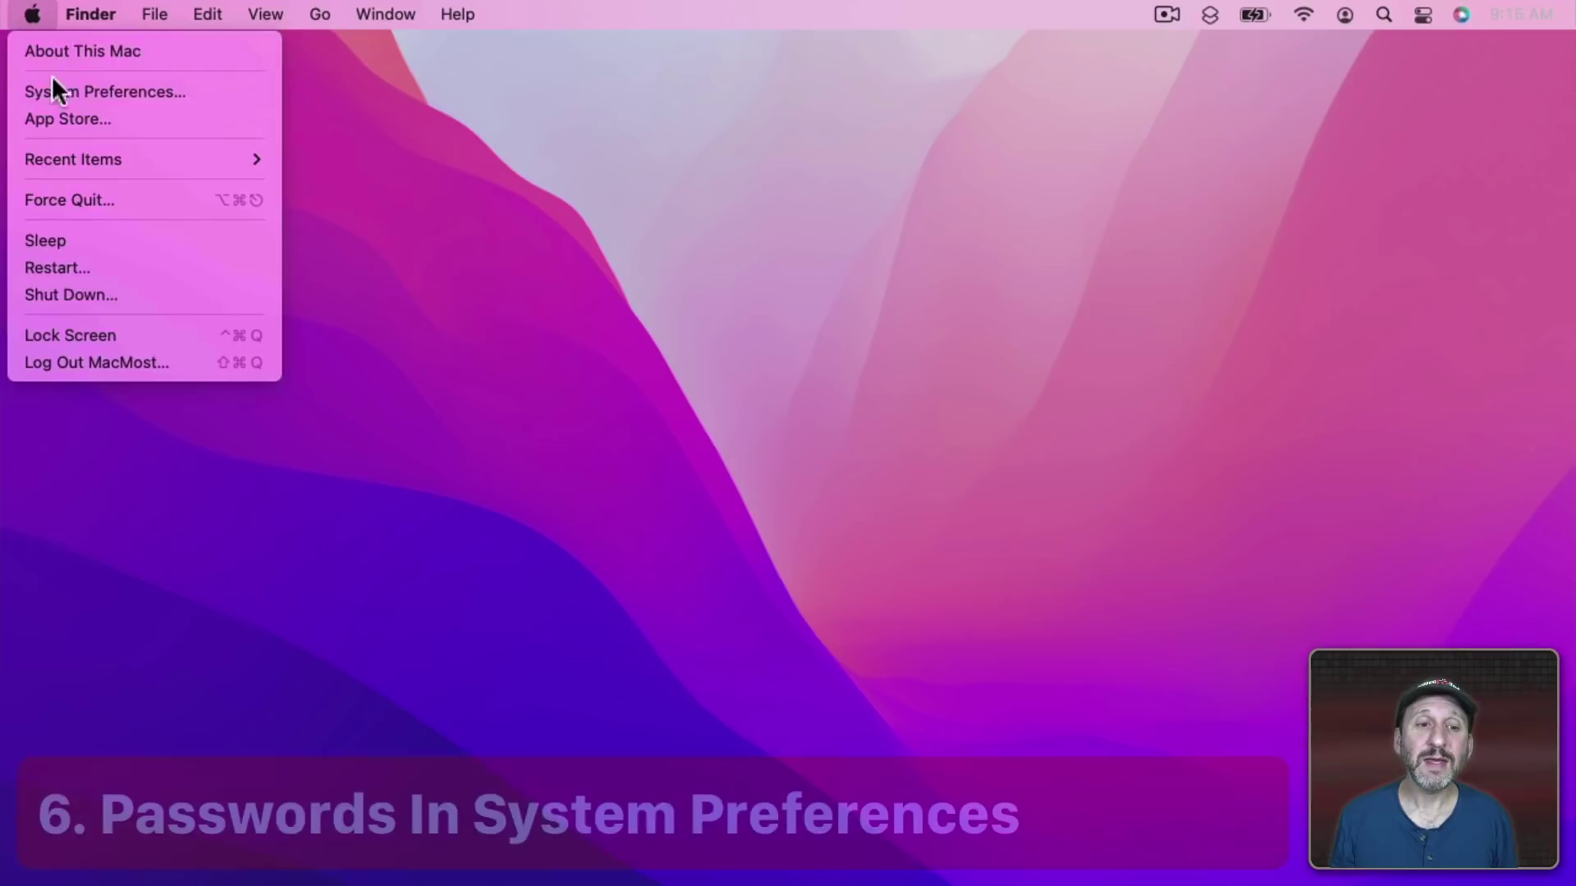
{"action": "left_click", "coordinate": [60, 88]}
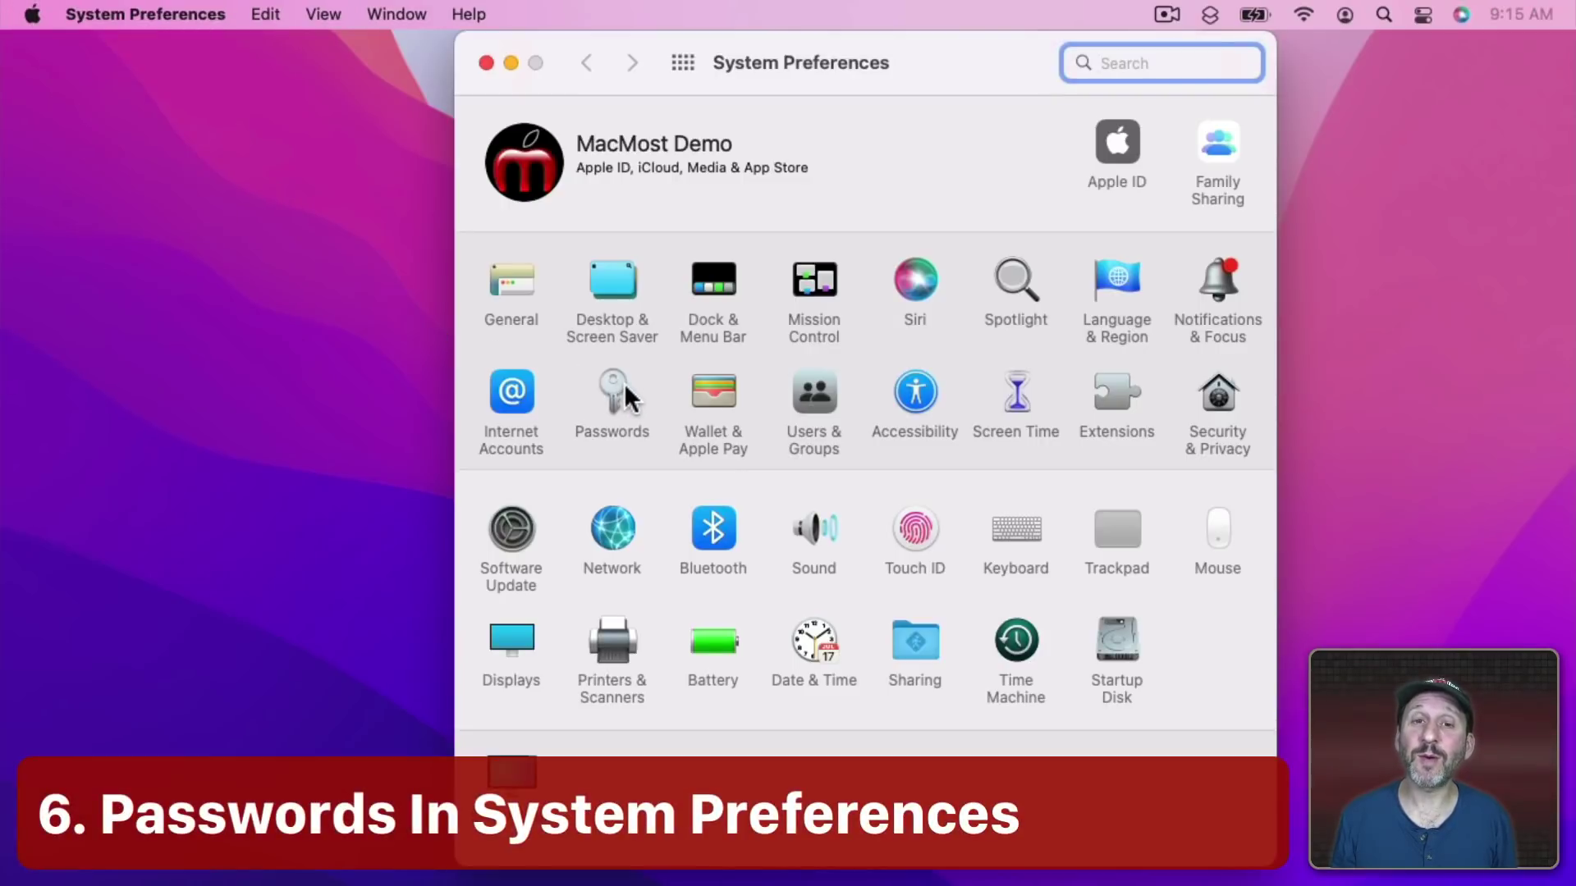
Step: View the second apple.com login in Passwords and show the Import/Export Passwords options
{"action": "left_click", "coordinate": [624, 384]}
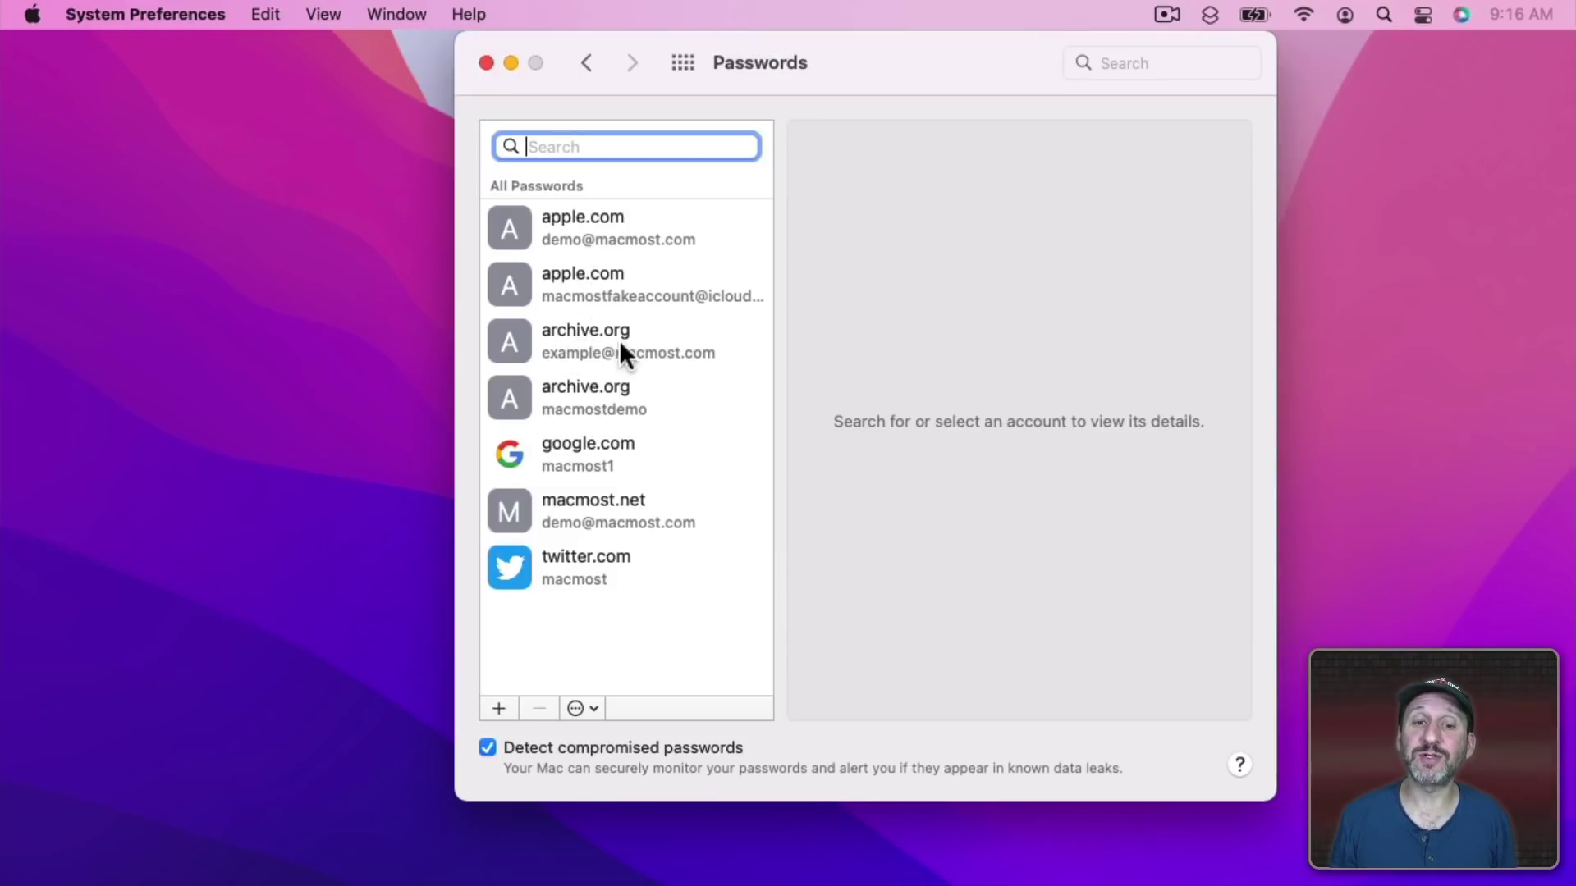
{"action": "left_click", "coordinate": [574, 282]}
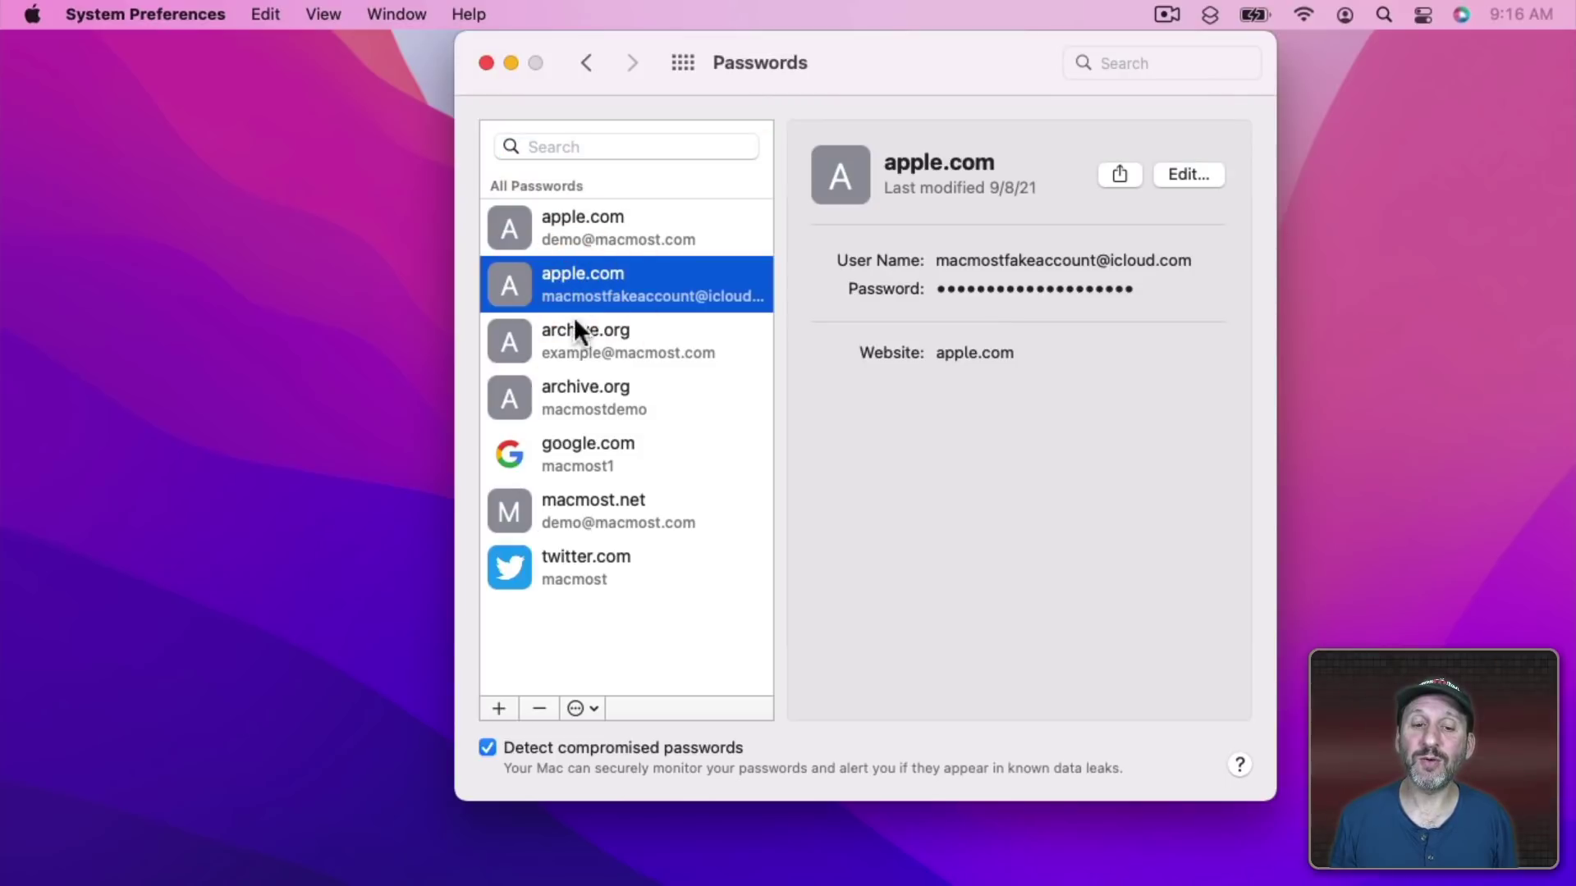
{"action": "left_click", "coordinate": [582, 707]}
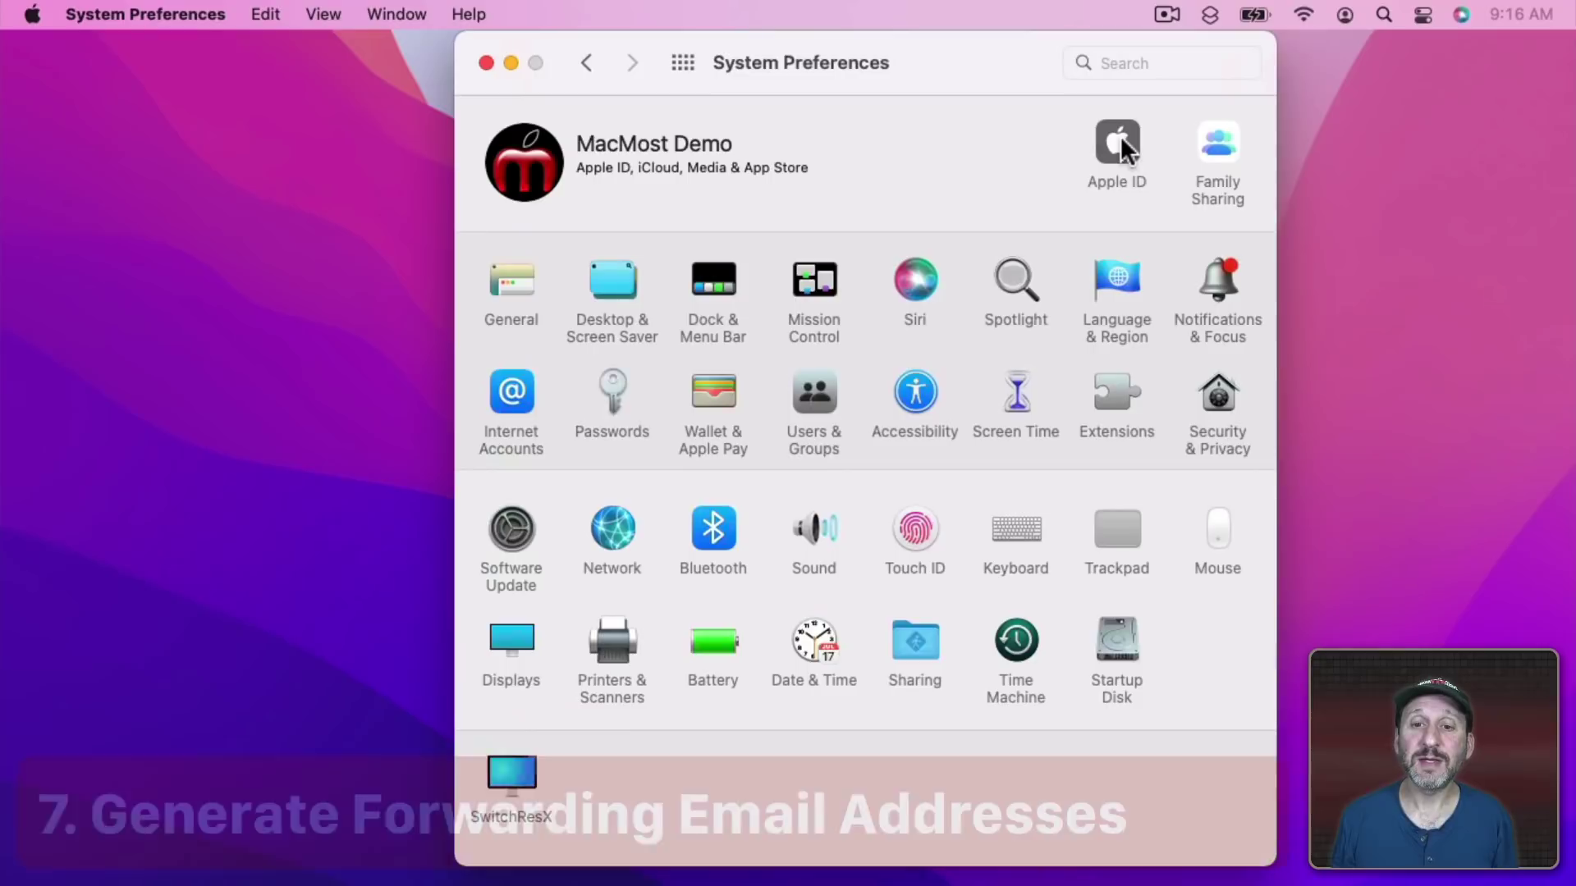
Step: Create a new Hide My Email address labelled 'Newsletter Sign Up' from the Apple ID settings
{"action": "left_click", "coordinate": [1120, 138]}
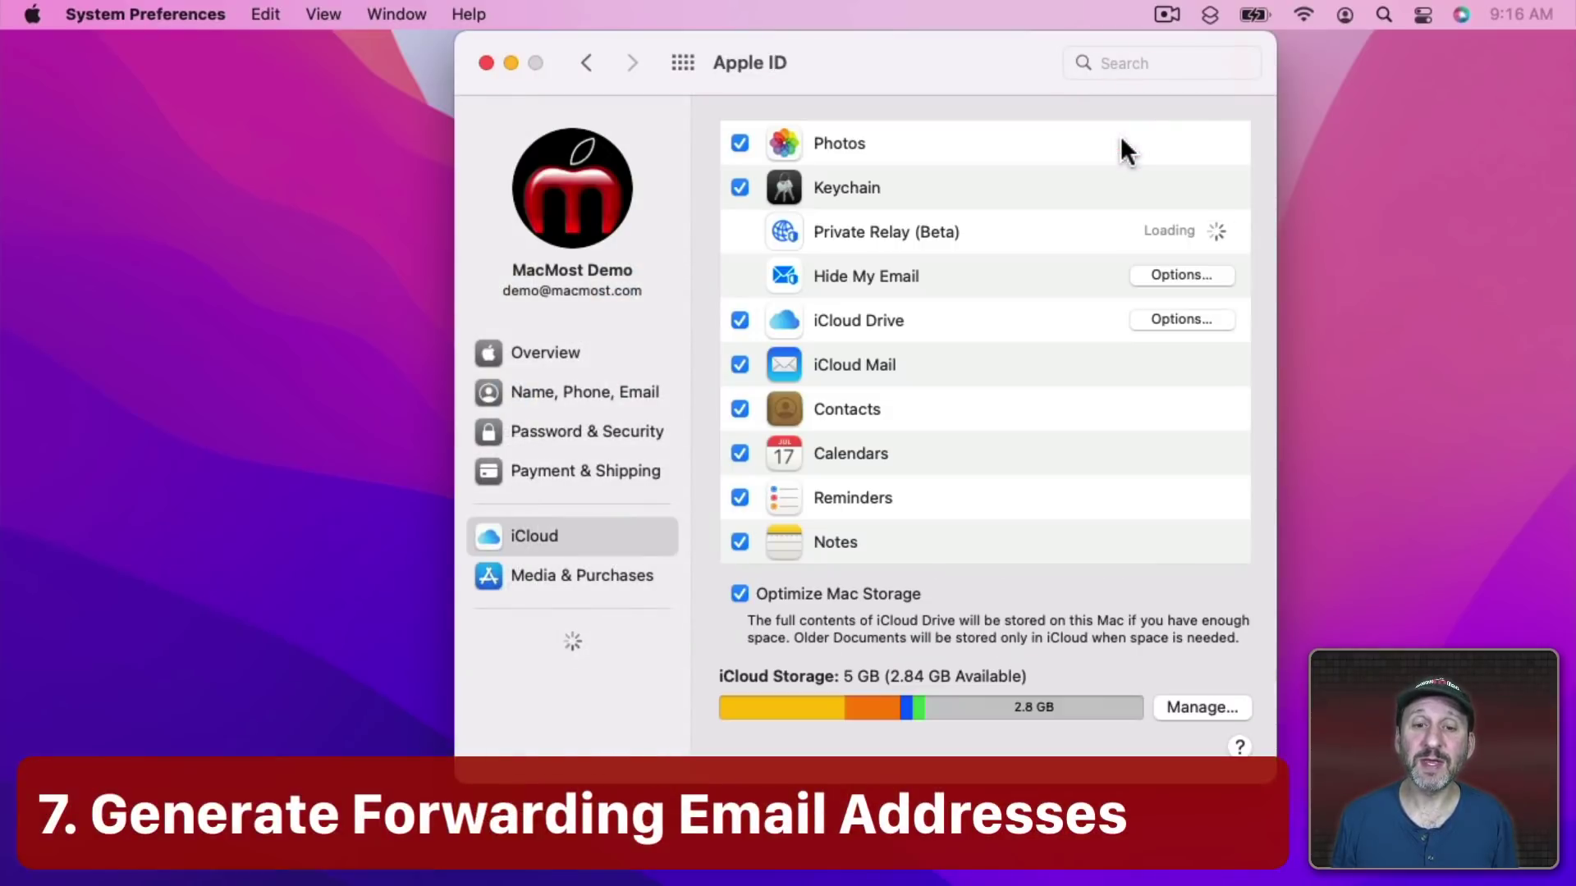
{"action": "left_click", "coordinate": [1182, 276]}
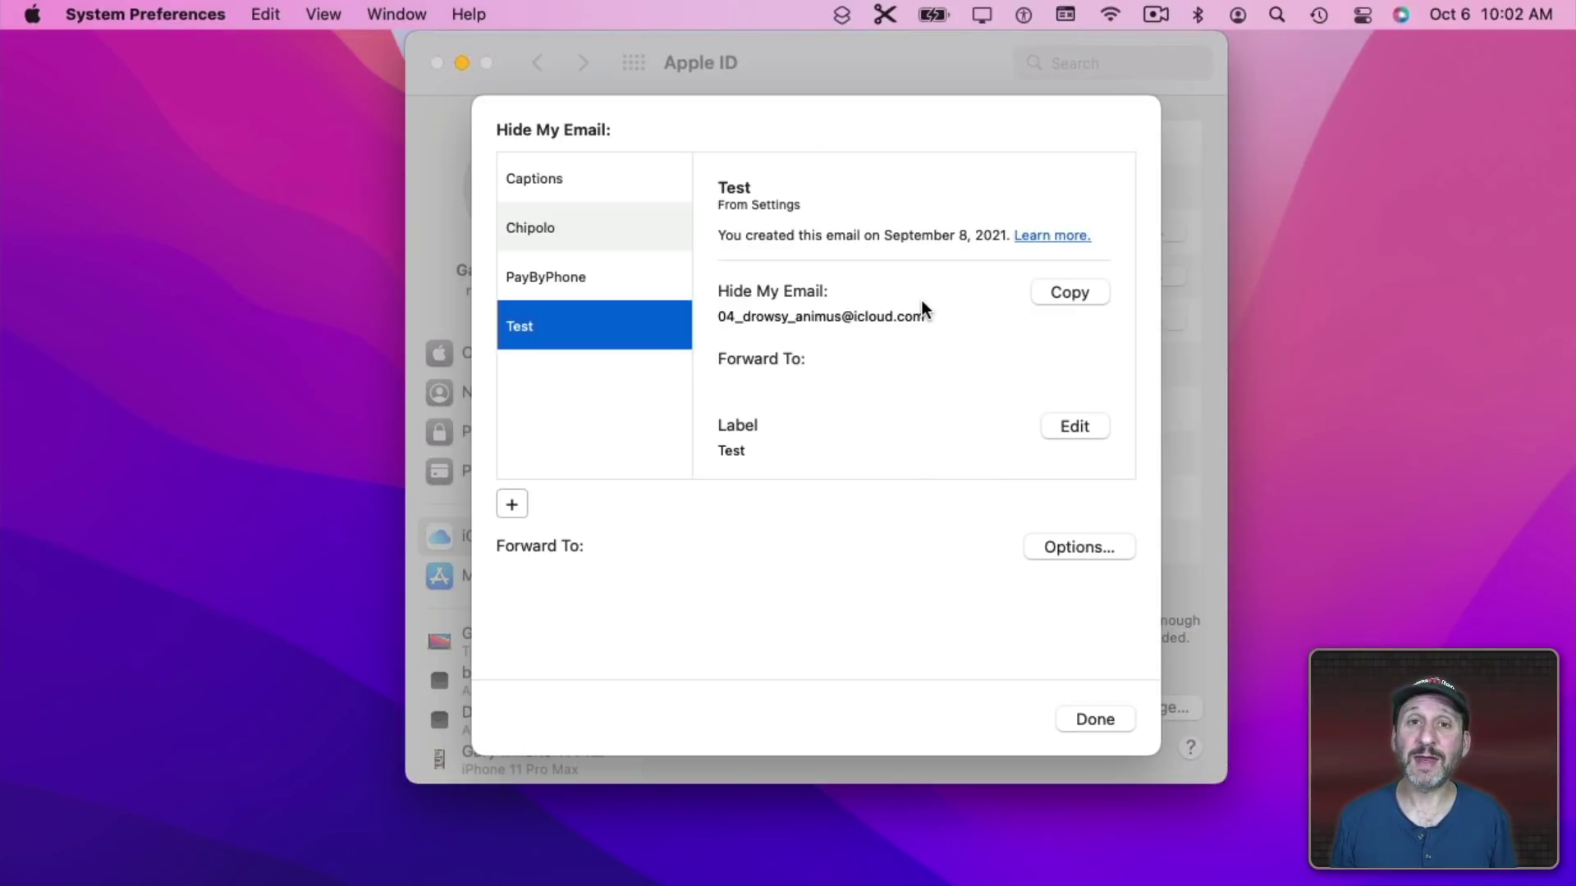
{"action": "left_click", "coordinate": [508, 506]}
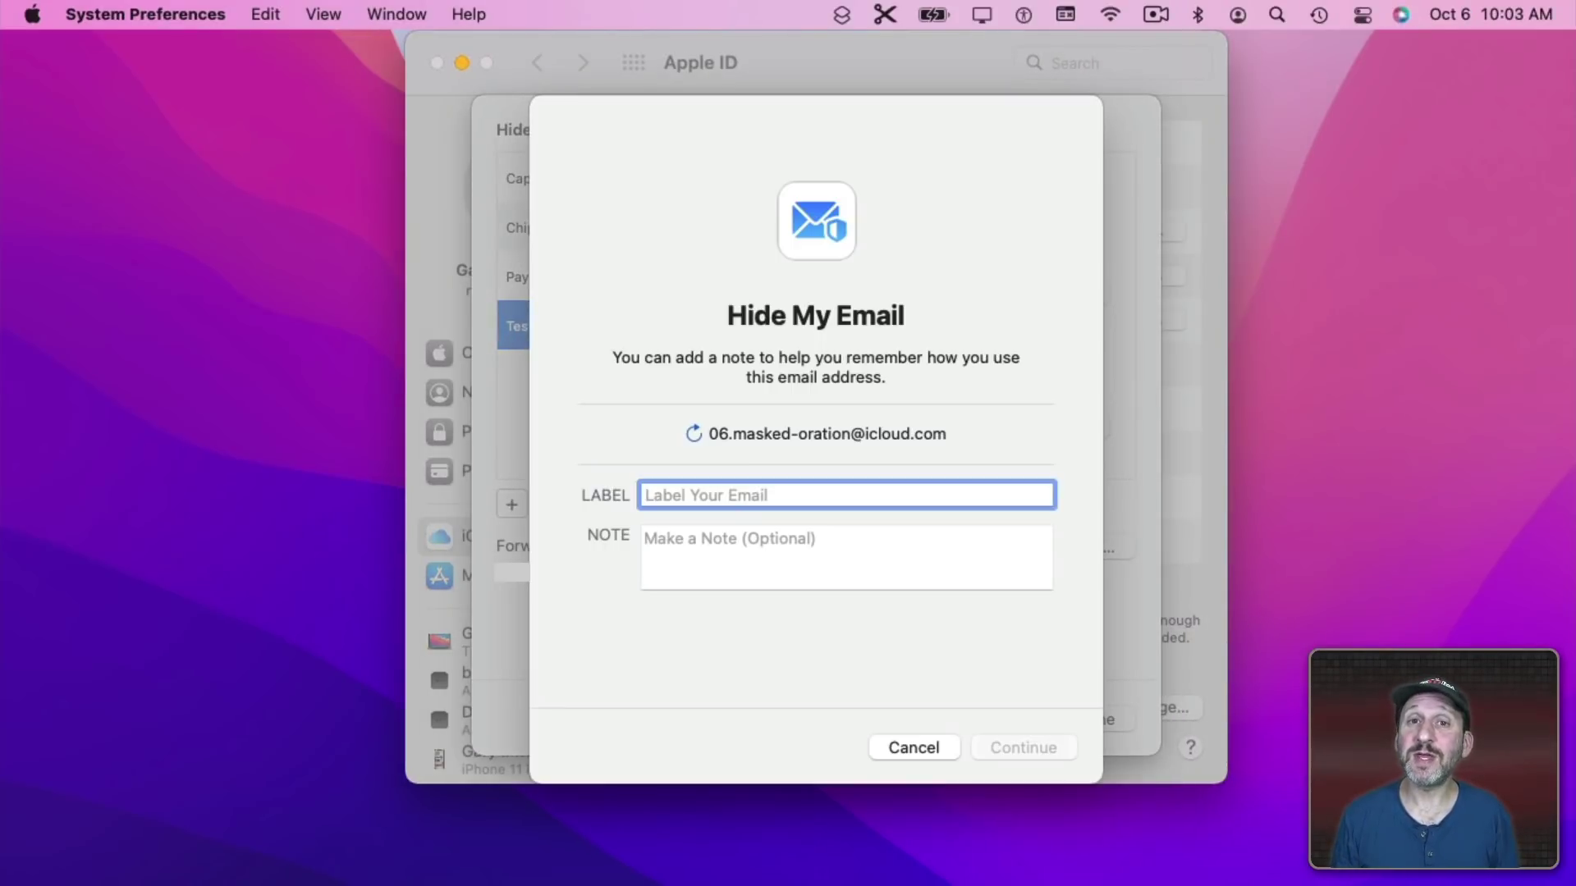
{"action": "type", "text": "Newsletter S"}
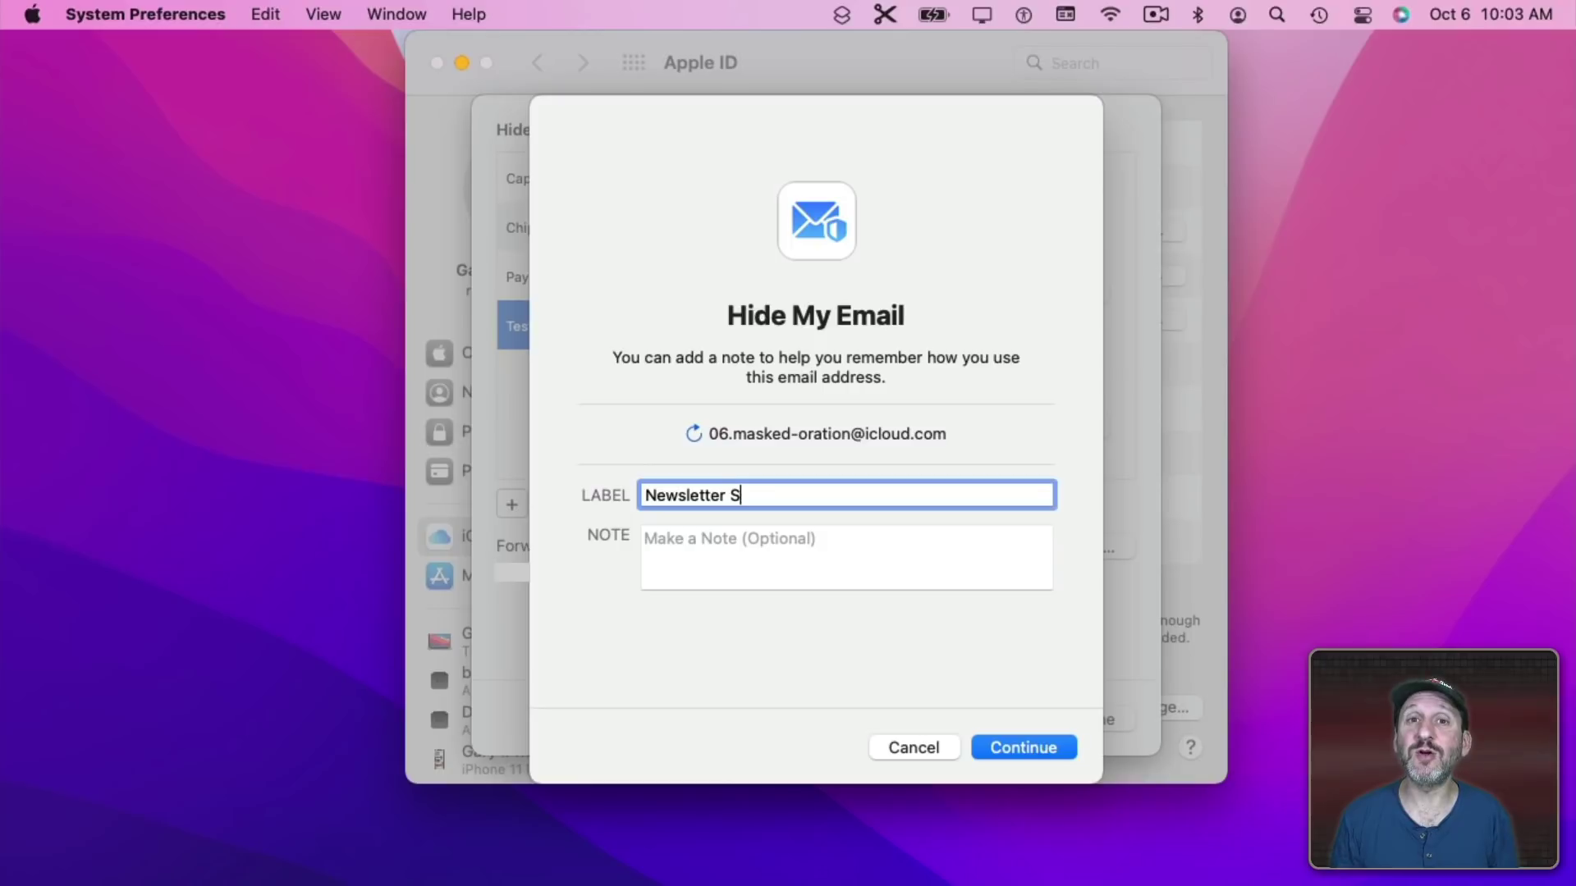
{"action": "type", "text": "ign Up"}
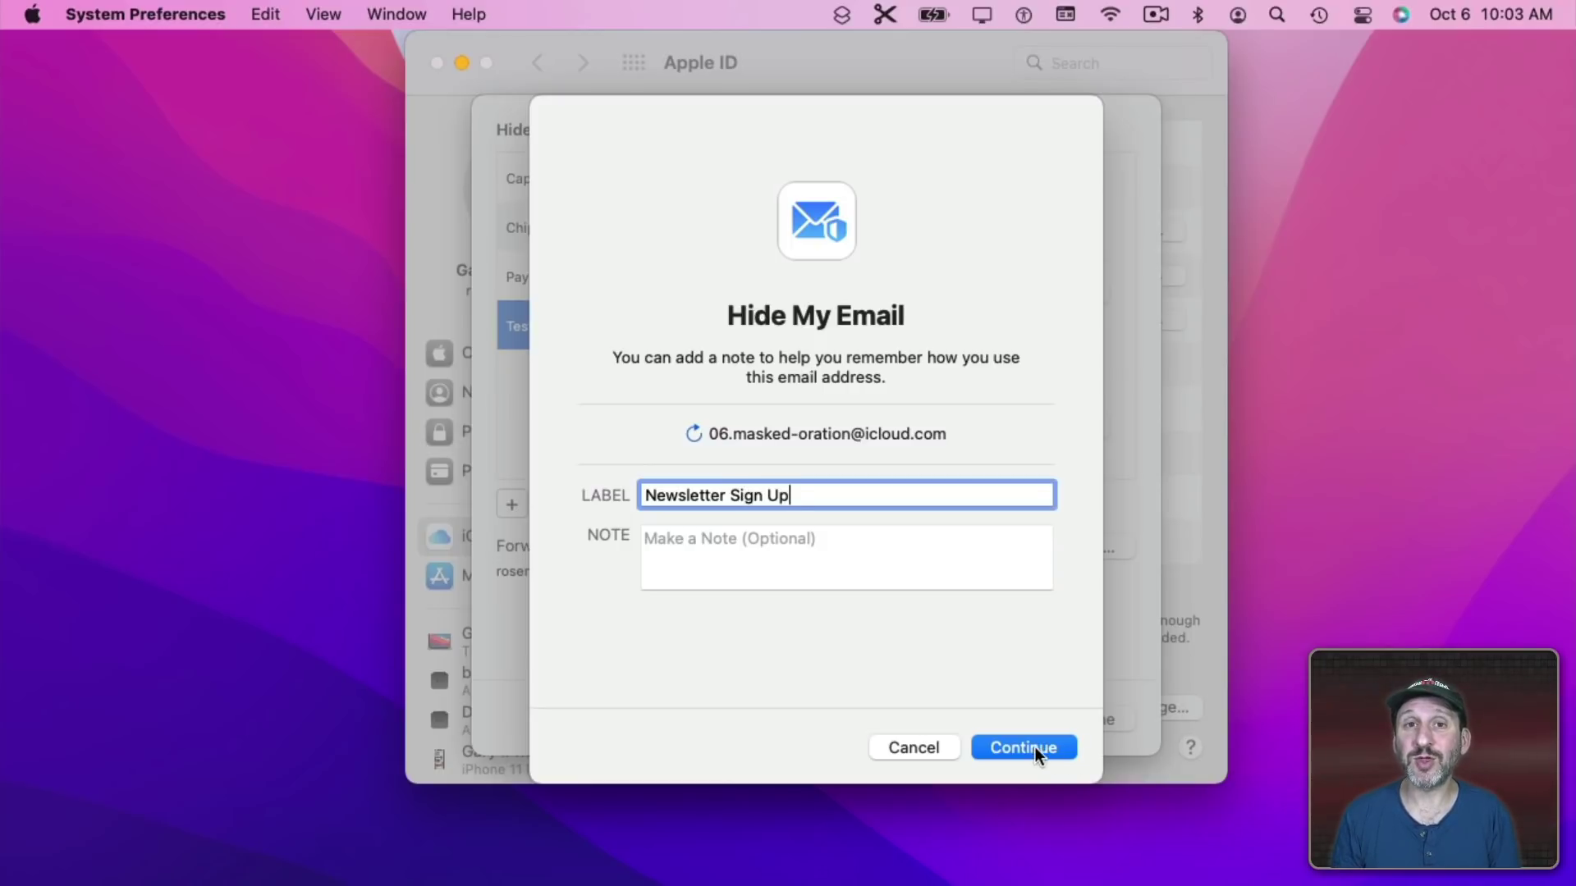
{"action": "left_click", "coordinate": [1034, 747]}
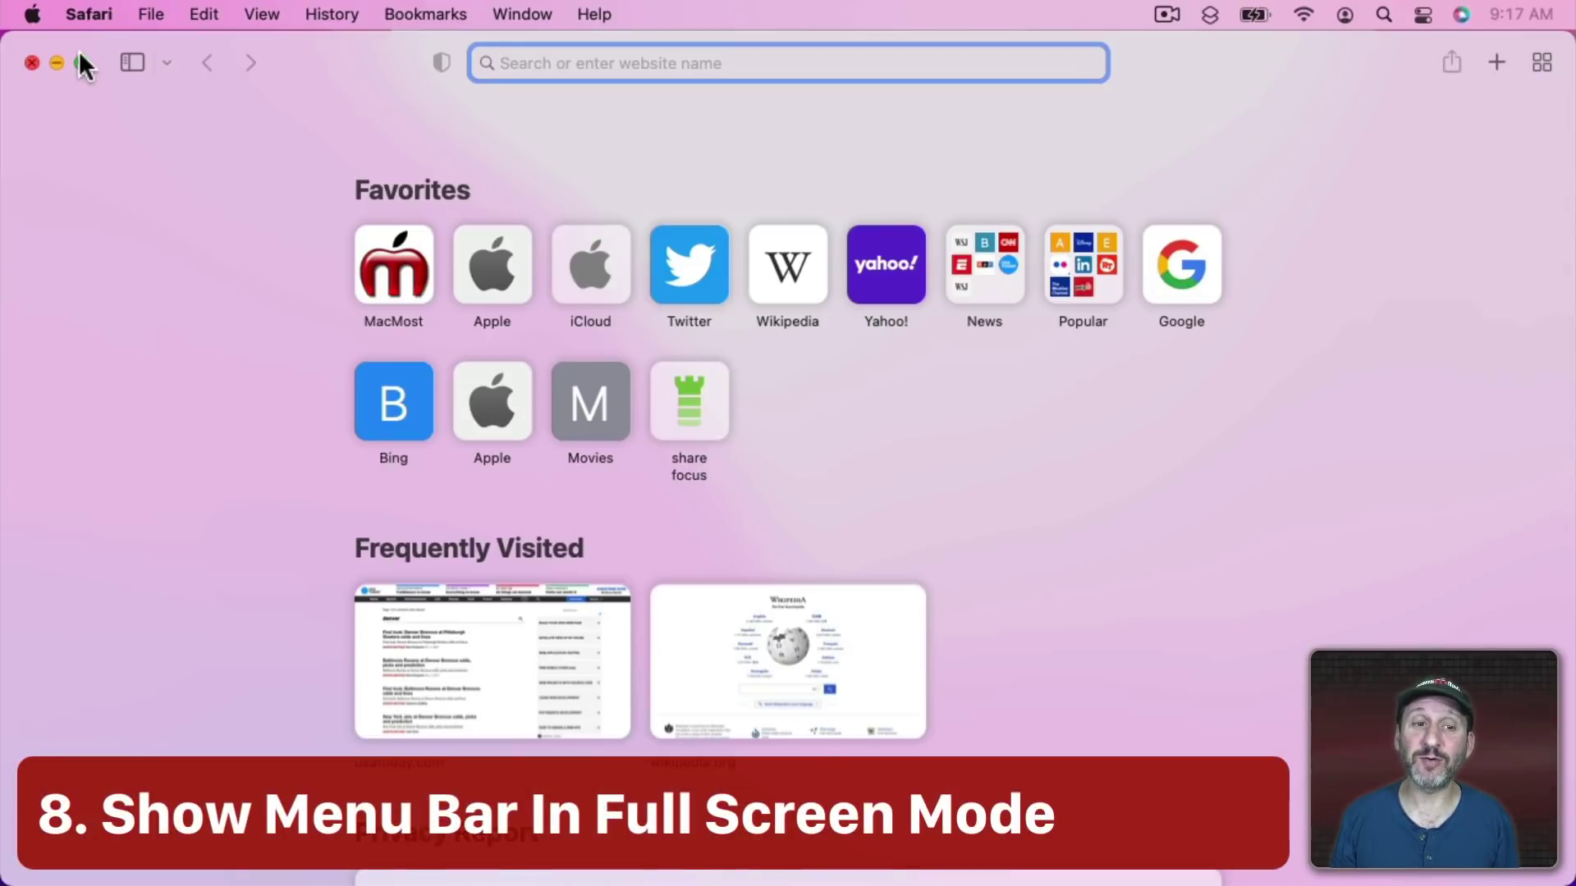
Step: Try Safari in full screen, where the menu bar hides, then exit full screen
{"action": "left_click", "coordinate": [82, 61]}
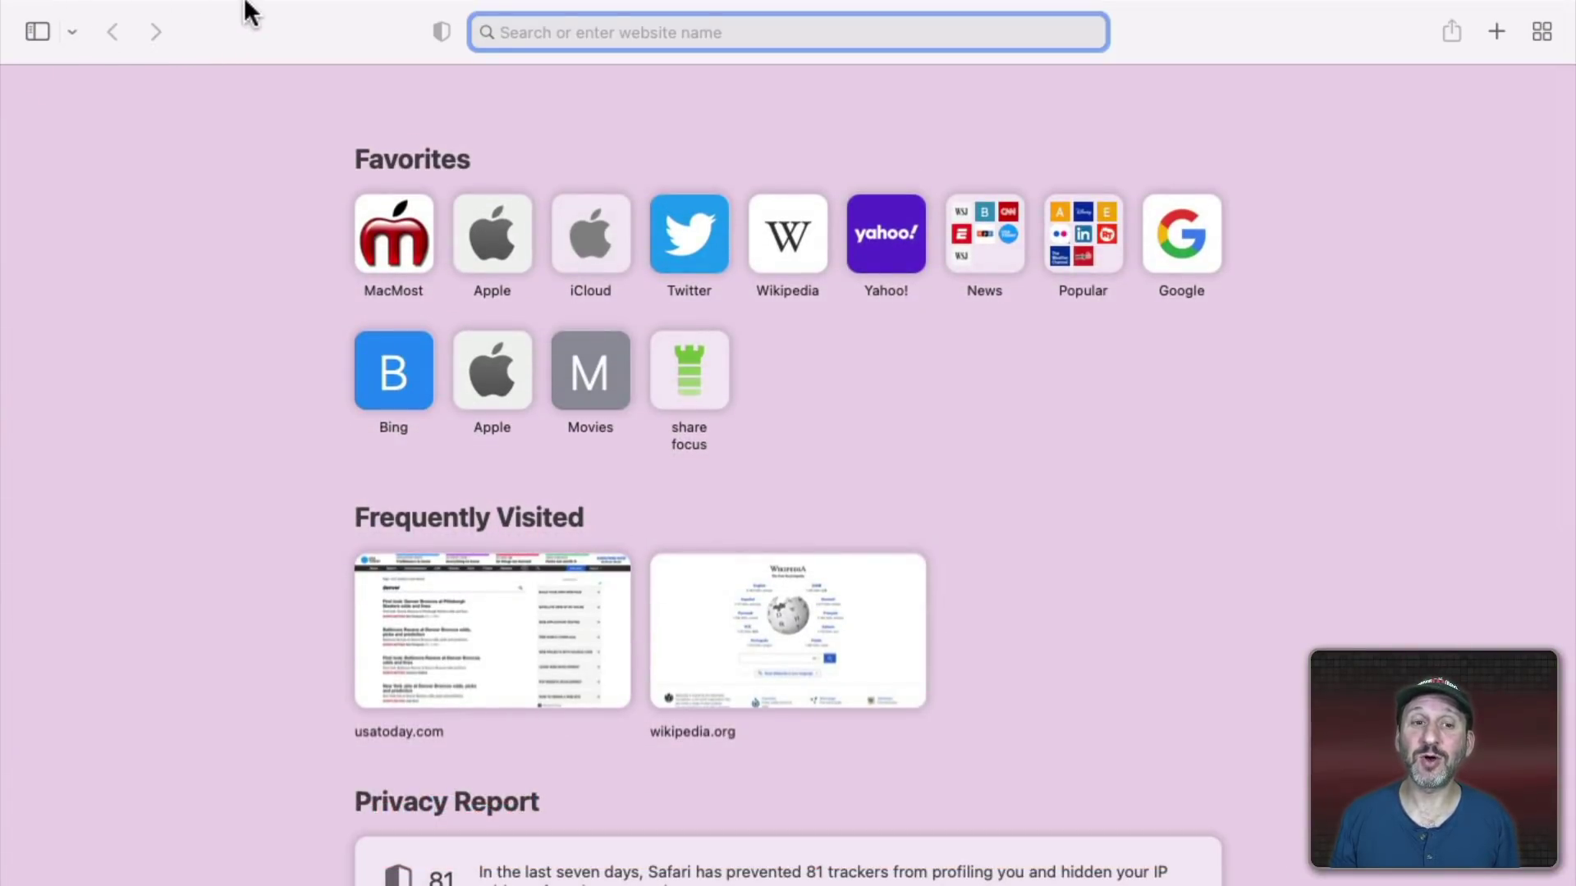
{"action": "mouse_move", "coordinate": [246, 3]}
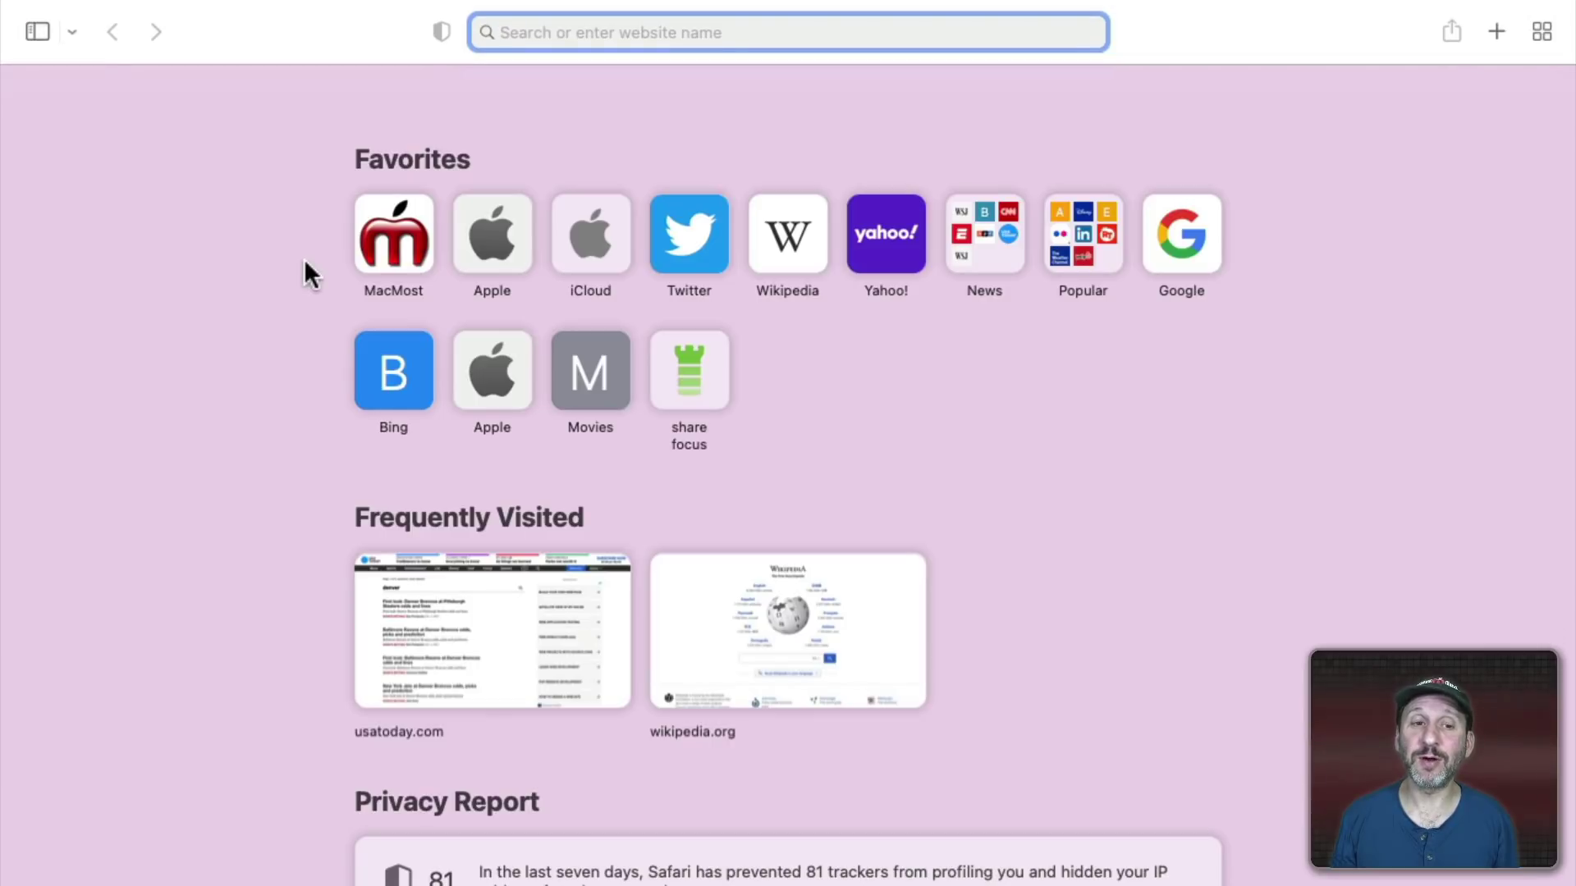
{"action": "left_click", "coordinate": [83, 63]}
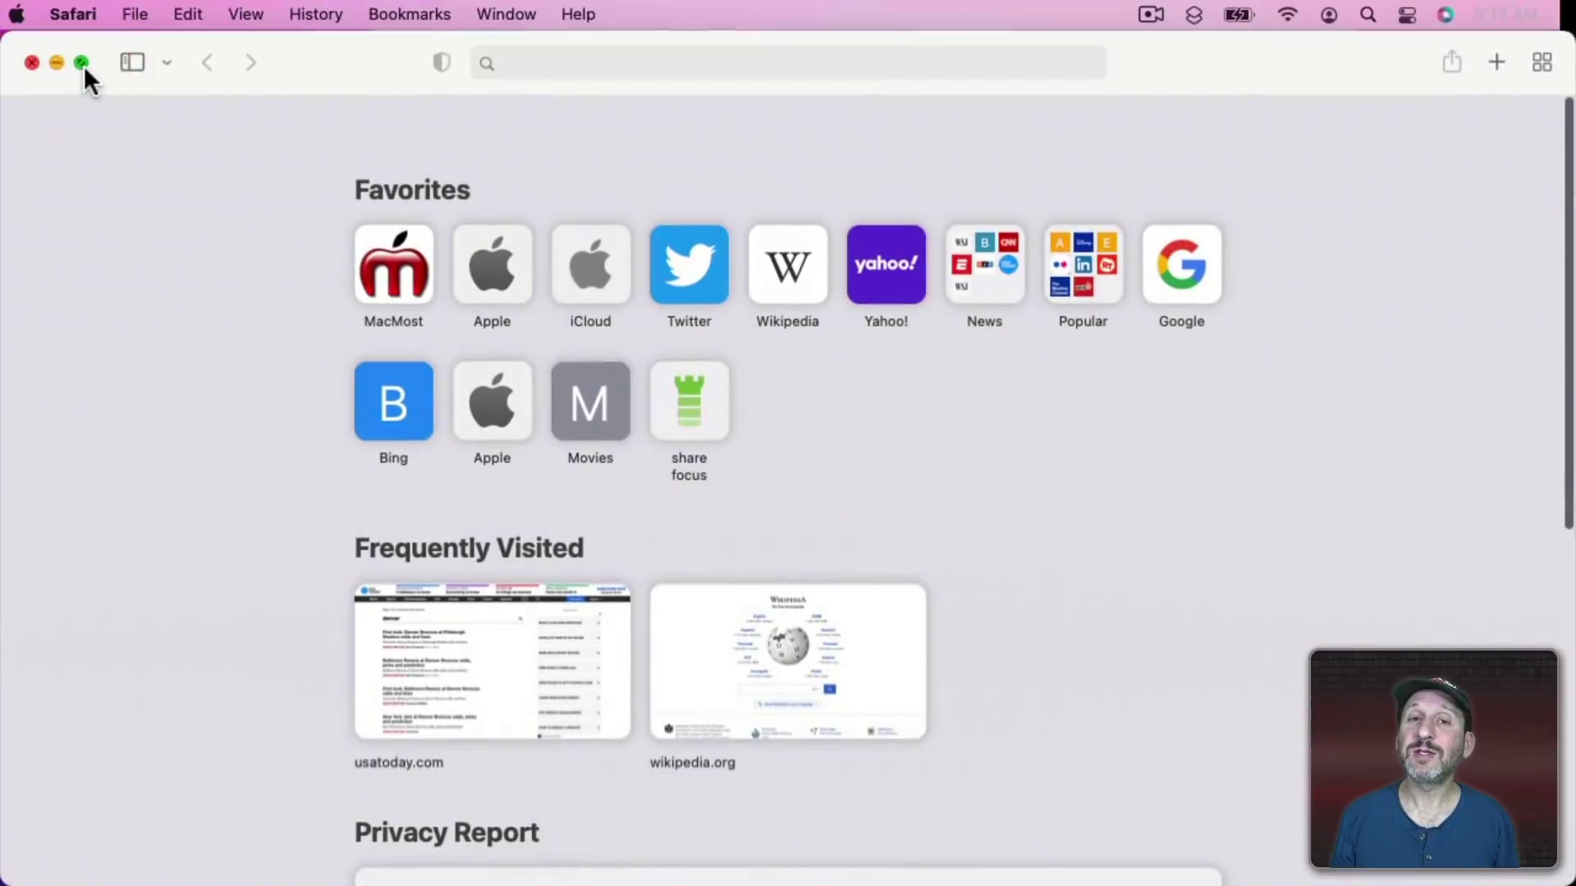
Step: Turn off menu-bar auto-hiding in full screen under Dock & Menu Bar, then make Safari full screen again
{"action": "left_click", "coordinate": [31, 13]}
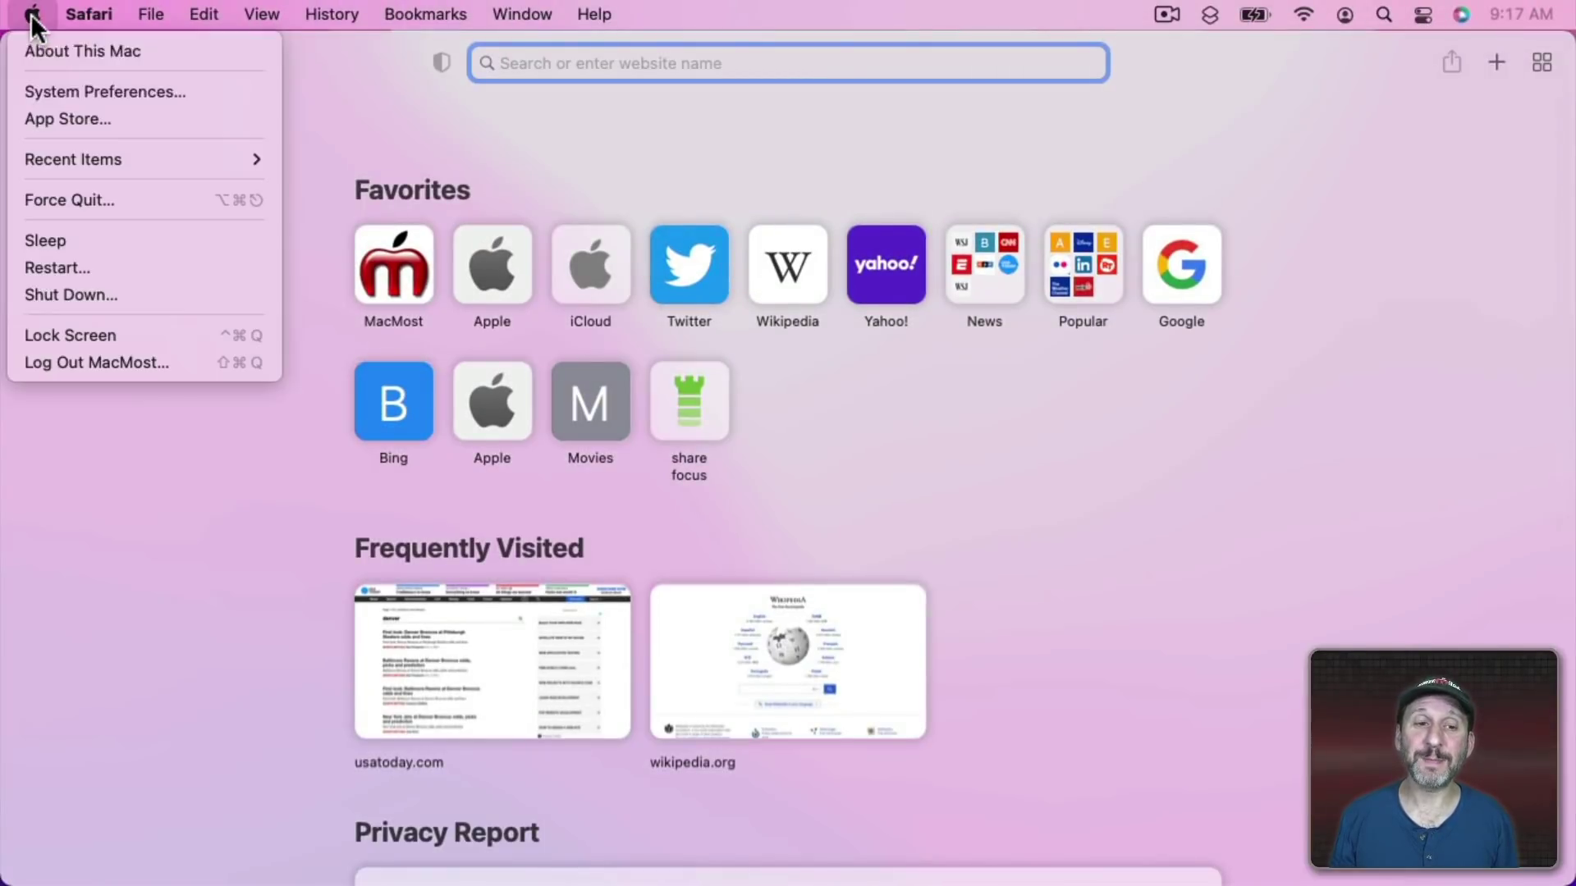
{"action": "left_click", "coordinate": [47, 90]}
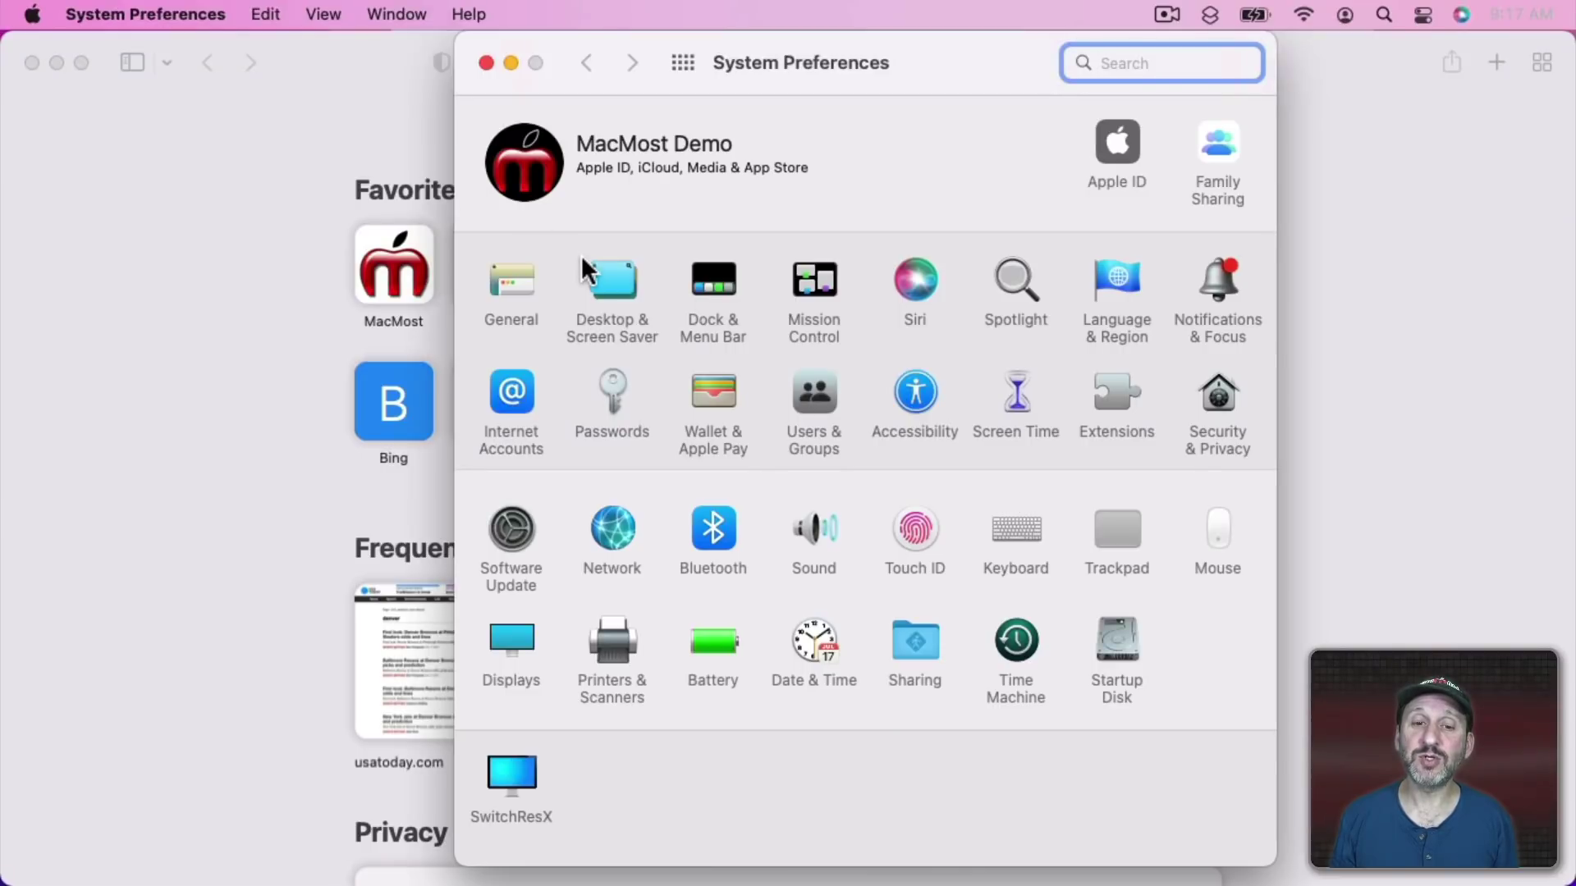
{"action": "left_click", "coordinate": [707, 293]}
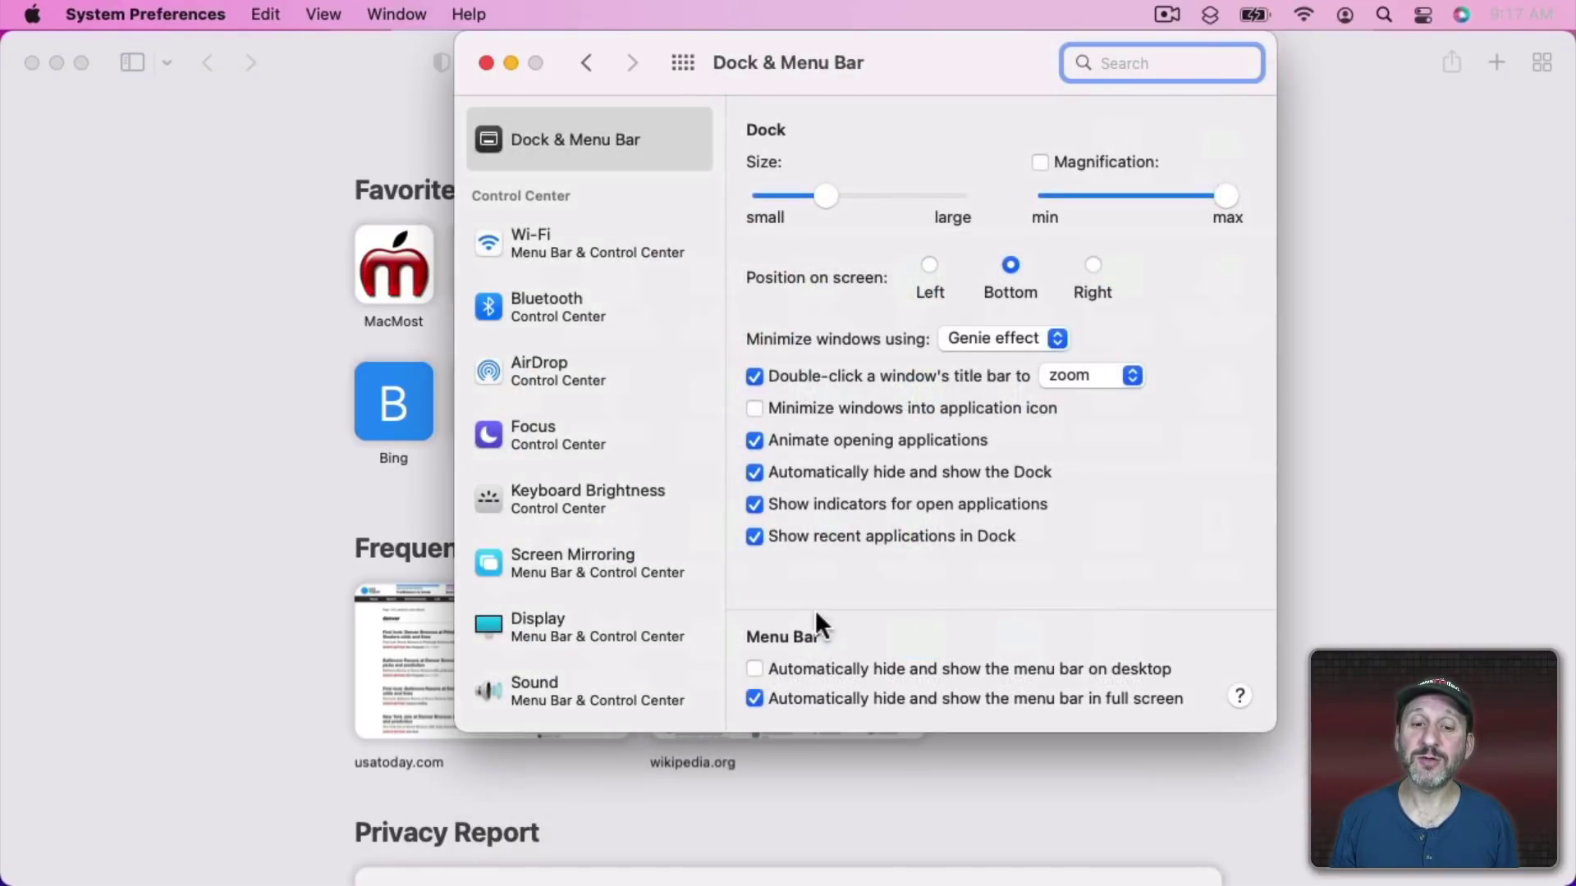
{"action": "left_click", "coordinate": [755, 697]}
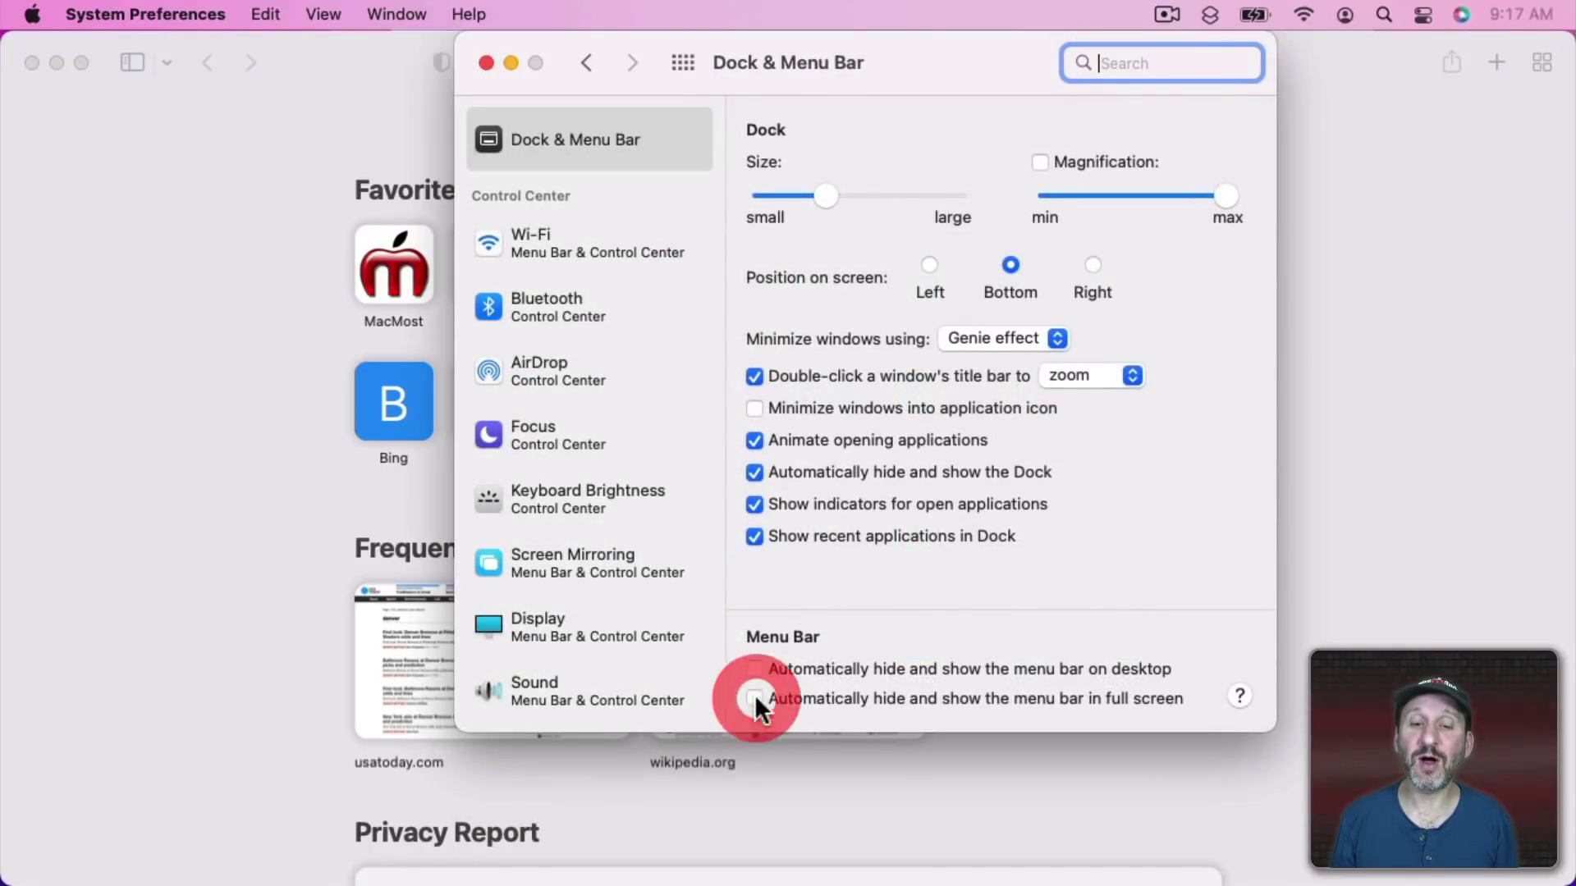
{"action": "left_click", "coordinate": [486, 63]}
{"action": "left_click", "coordinate": [81, 62]}
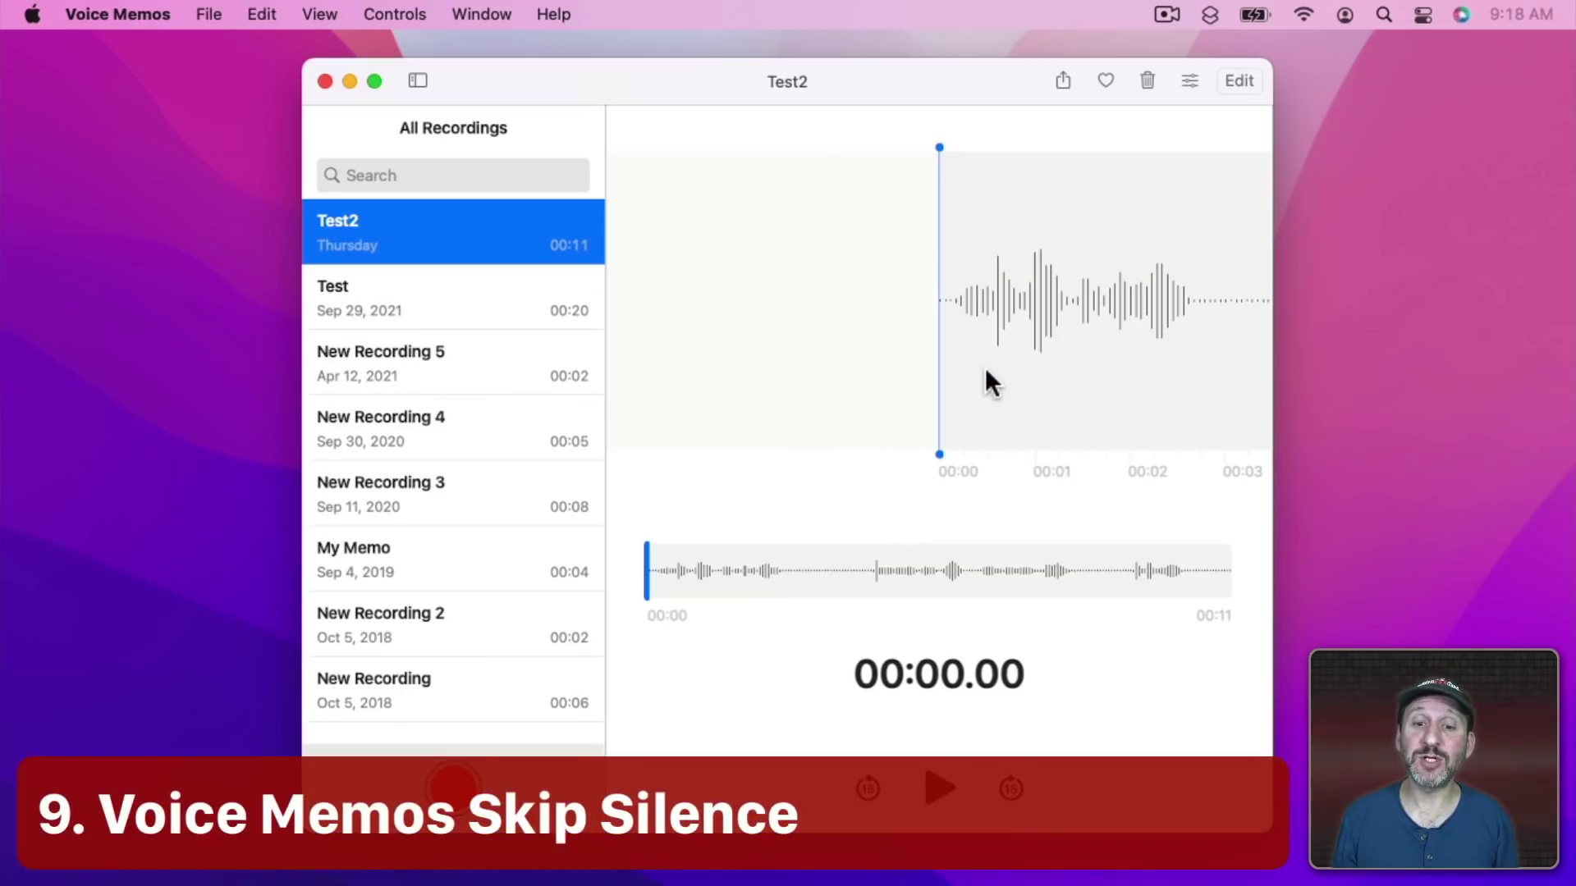
Step: Enable Skip Silence for Test2 at 1x speed and play the recording
{"action": "left_click", "coordinate": [1187, 82]}
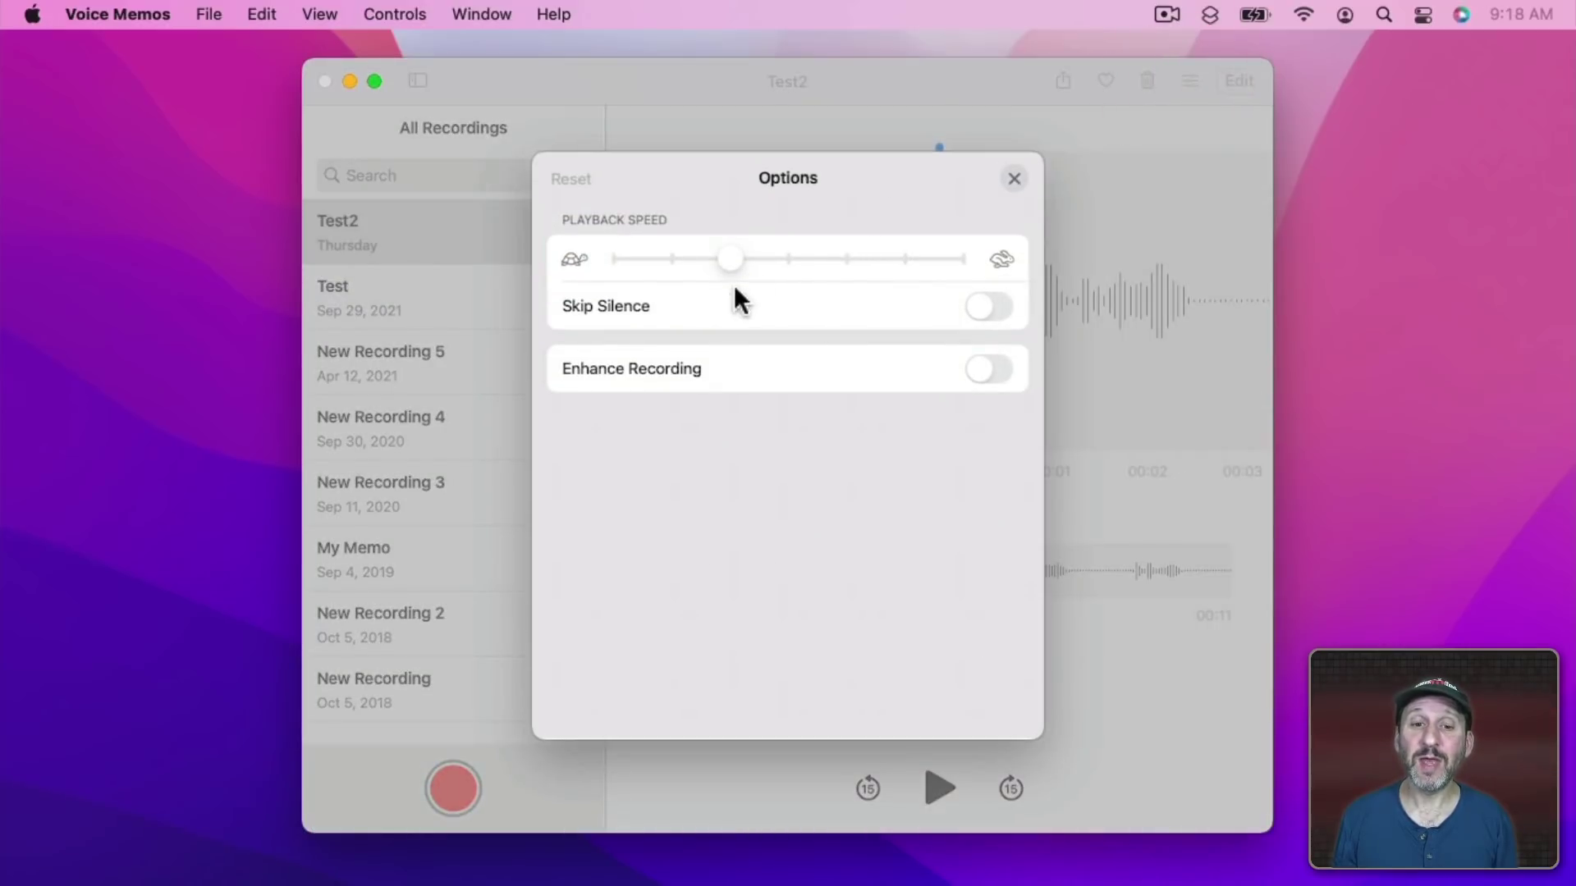
{"action": "mouse_move", "coordinate": [729, 271]}
{"action": "left_mouse_down"}
{"action": "mouse_move", "coordinate": [904, 268]}
{"action": "mouse_move", "coordinate": [736, 271]}
{"action": "left_mouse_up"}
{"action": "left_click", "coordinate": [731, 271]}
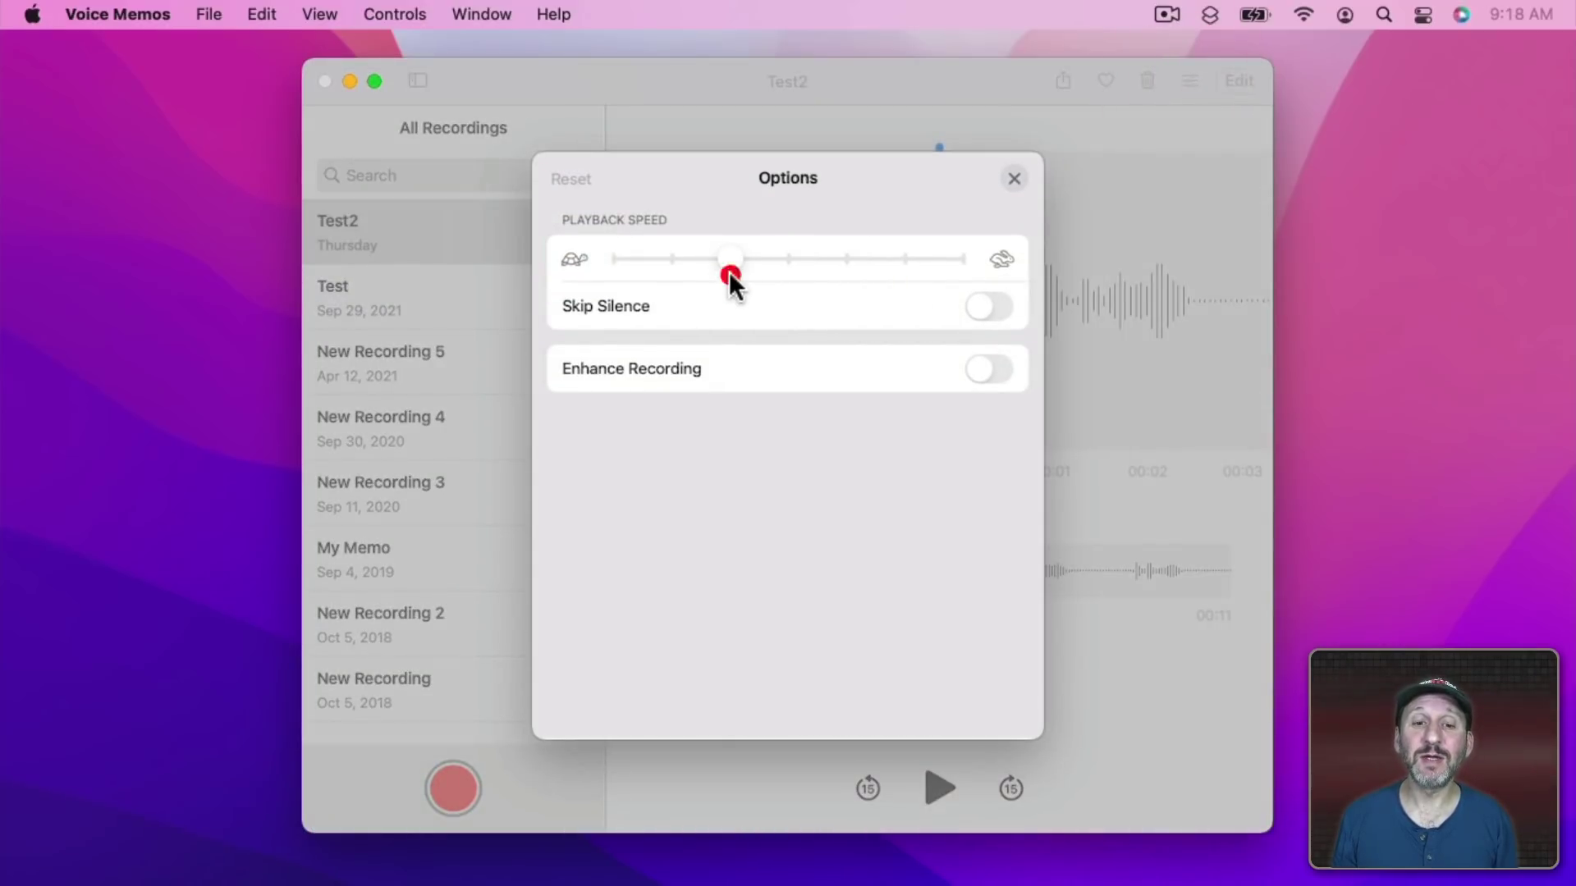
{"action": "left_click", "coordinate": [991, 304]}
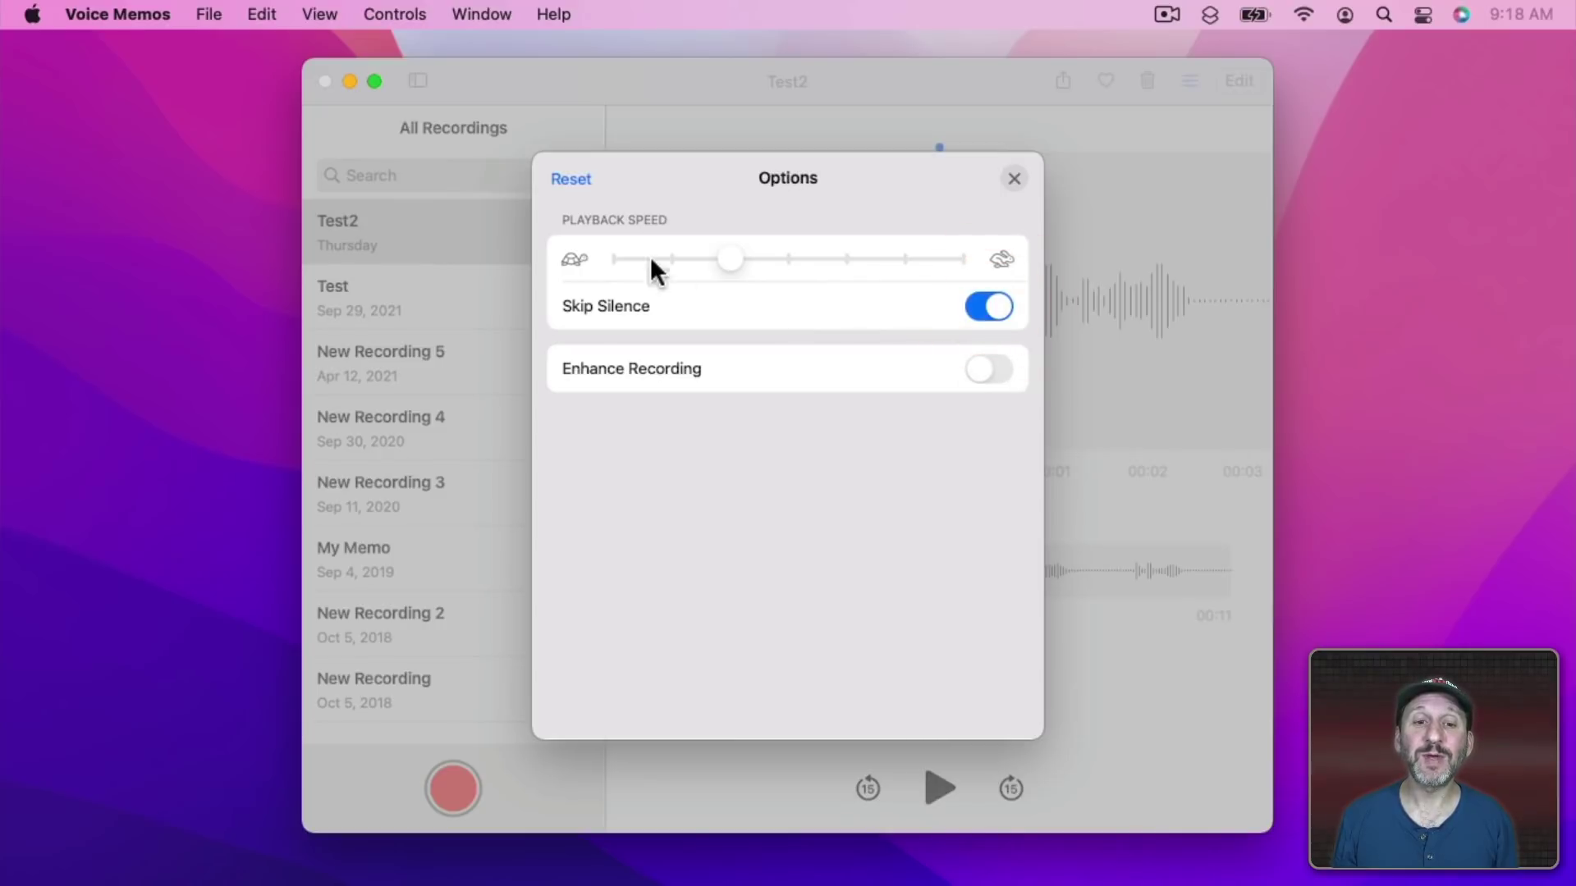
{"action": "left_click", "coordinate": [1015, 179]}
{"action": "key", "text": "space"}
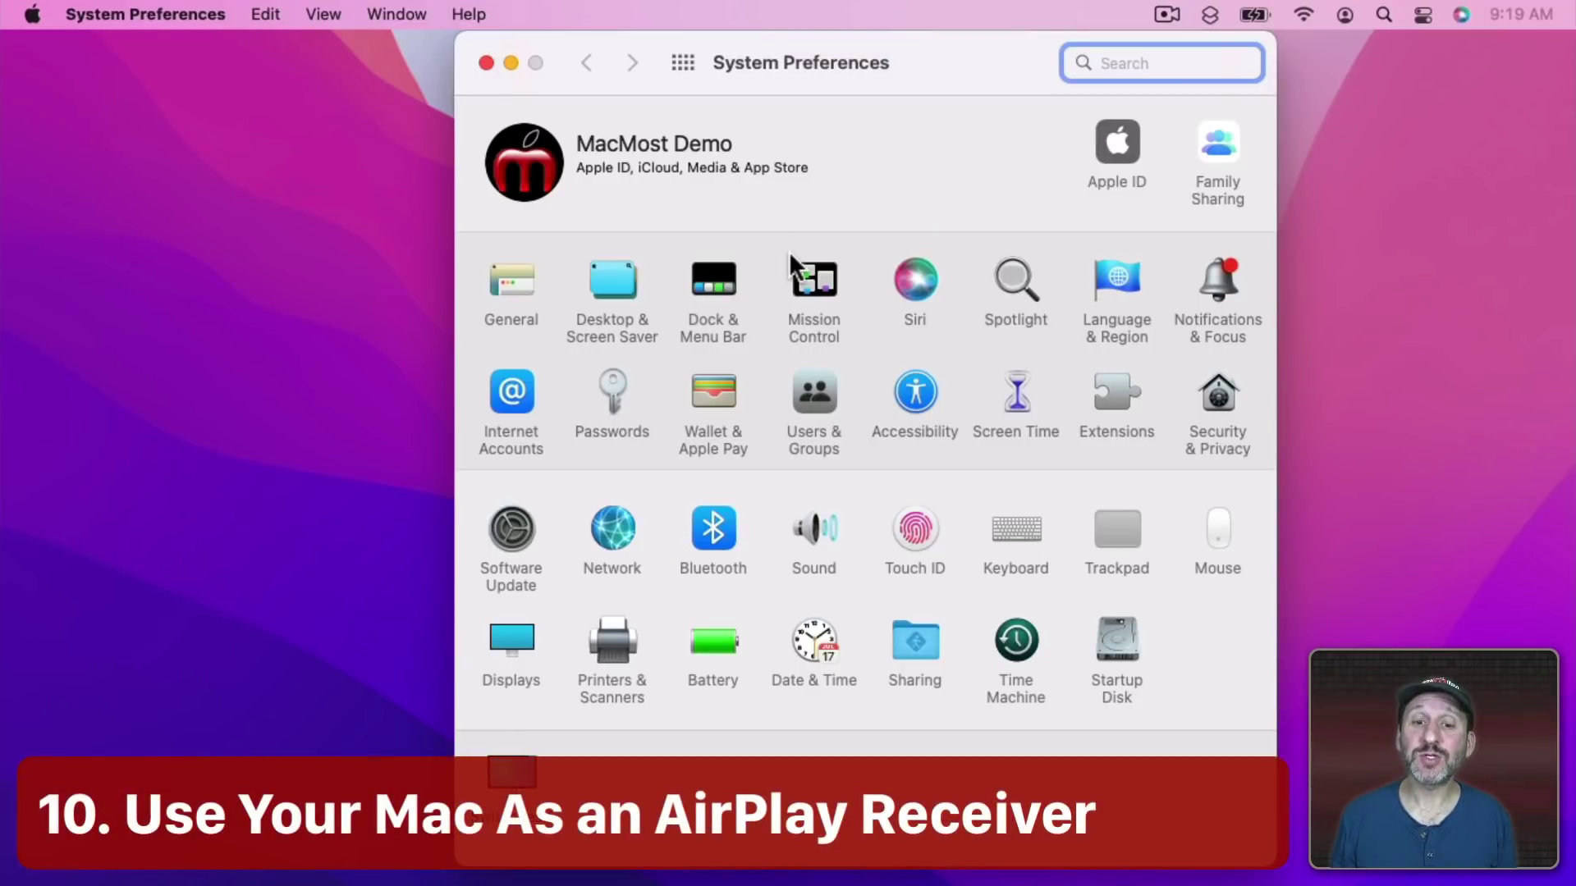
Step: Enable AirPlay Receiver in the Sharing preferences so the Mac accepts AirPlay from other devices
{"action": "left_click", "coordinate": [921, 657]}
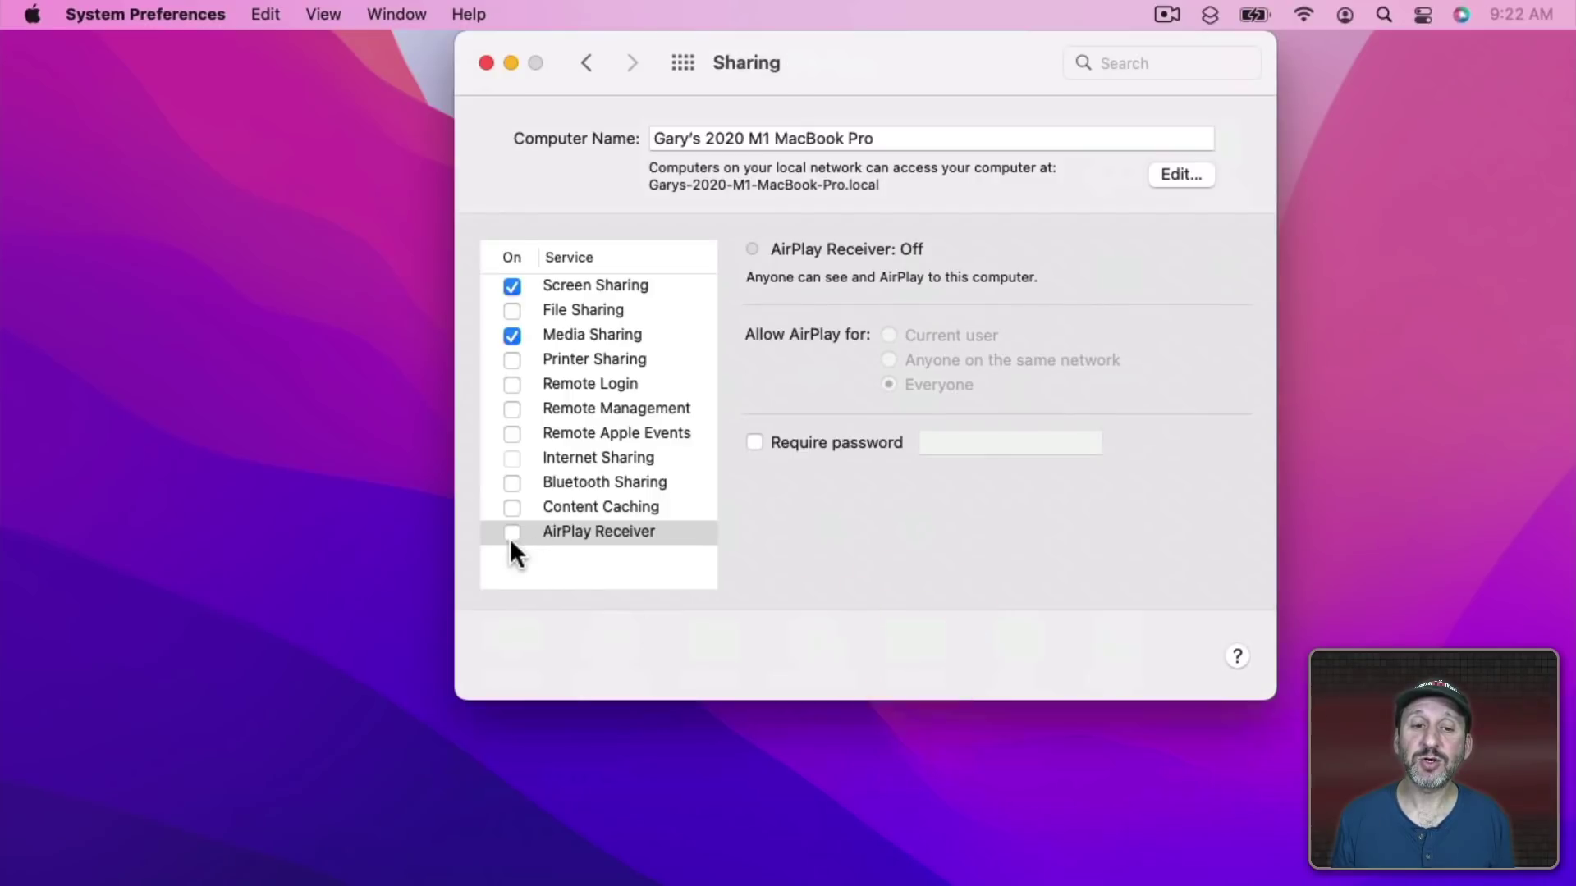
{"action": "left_click", "coordinate": [510, 533]}
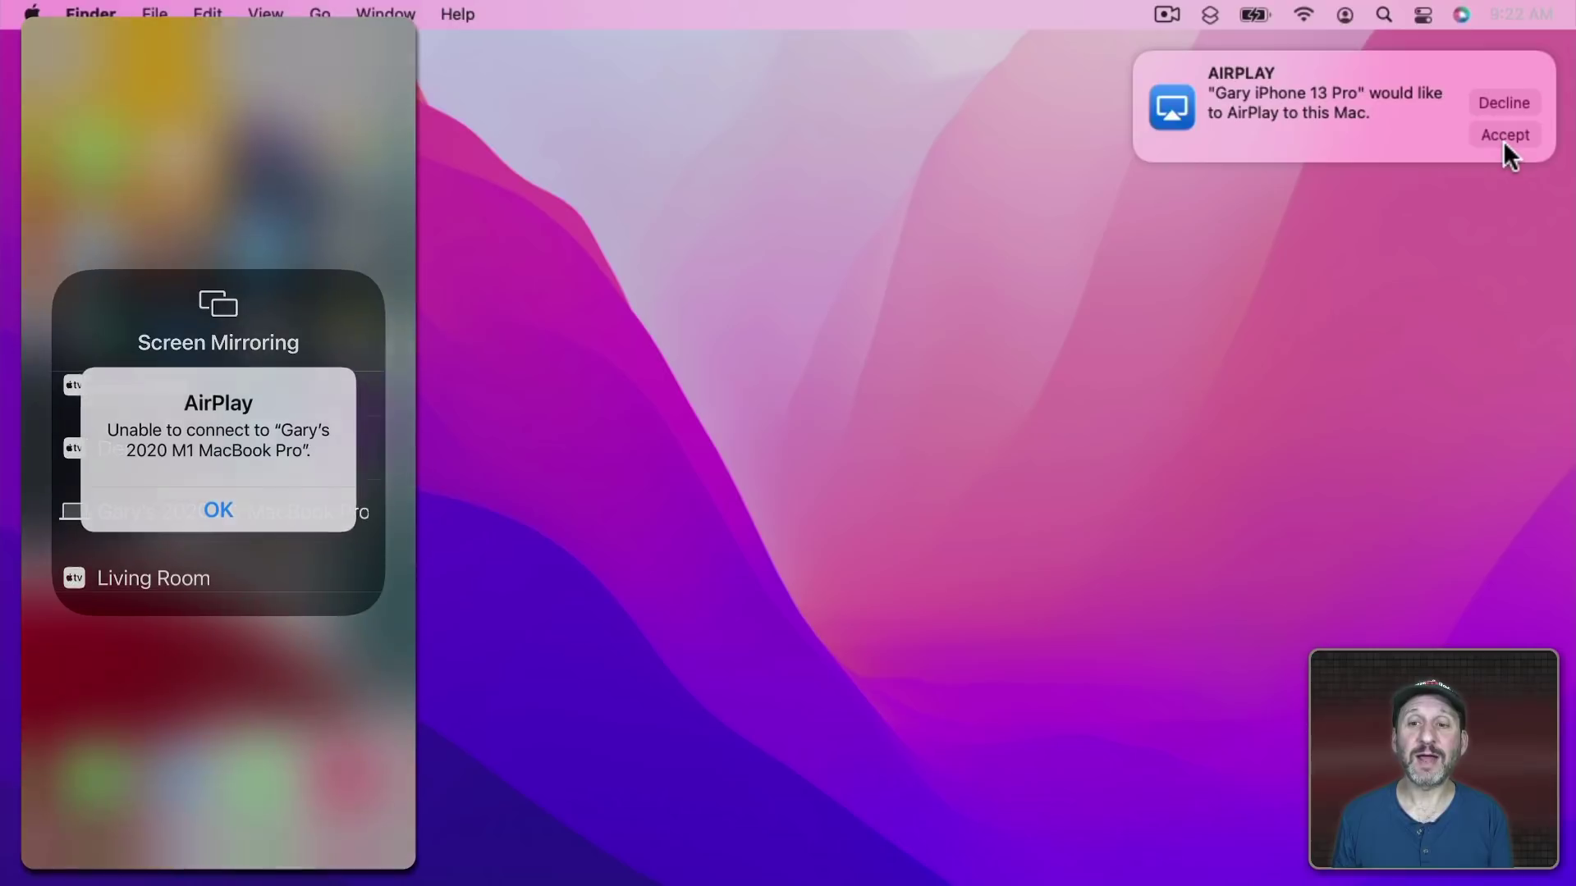
Step: Accept the iPhone's incoming AirPlay request so its screen mirrors on the Mac
{"action": "left_click", "coordinate": [1504, 136]}
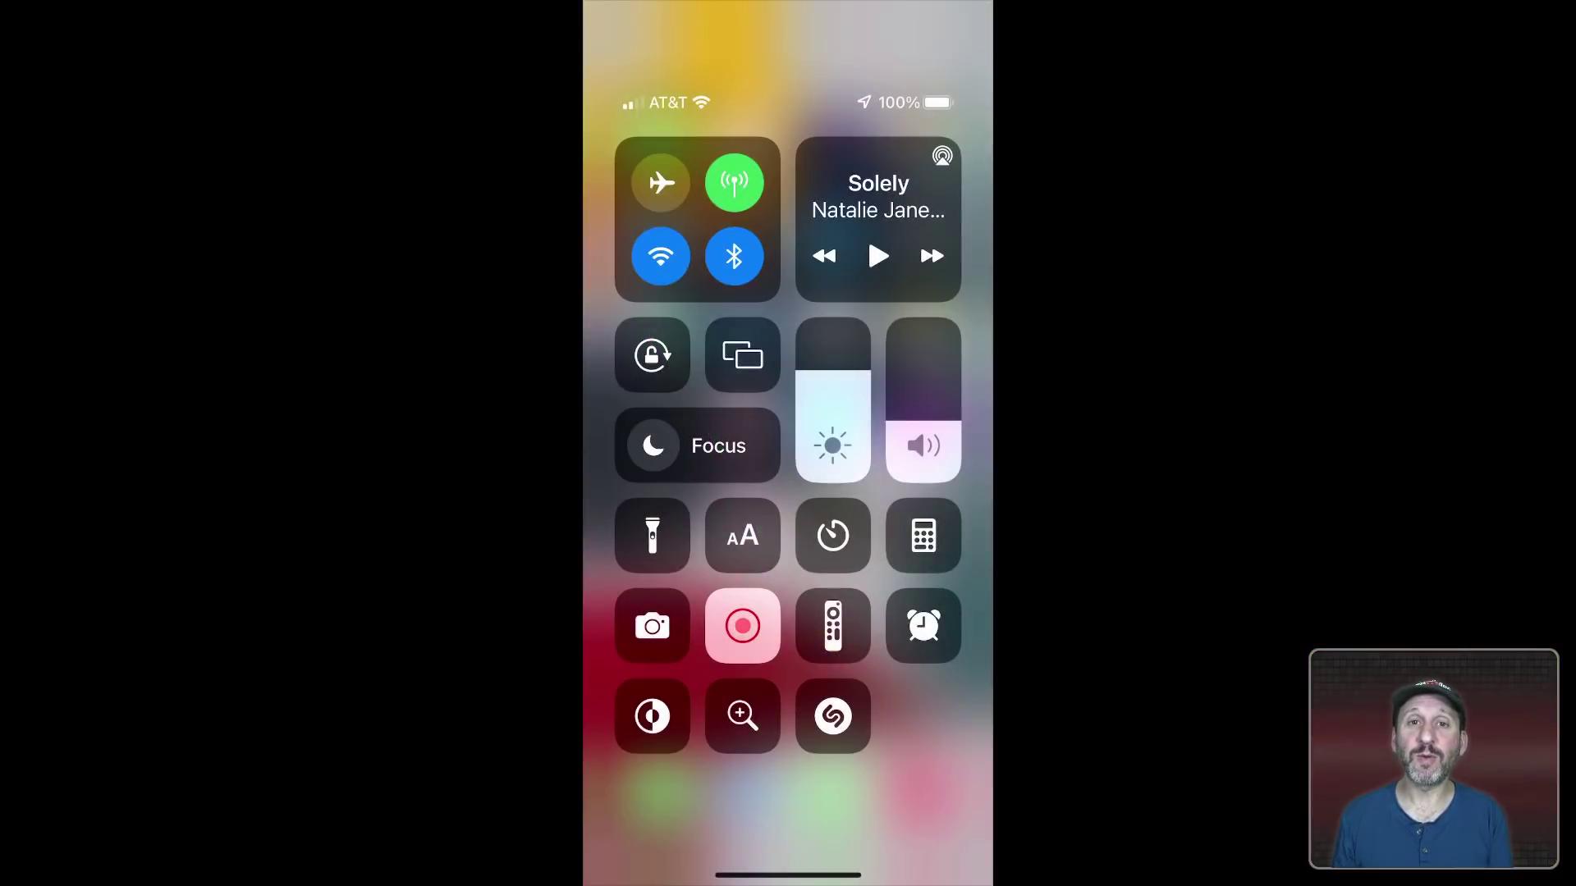